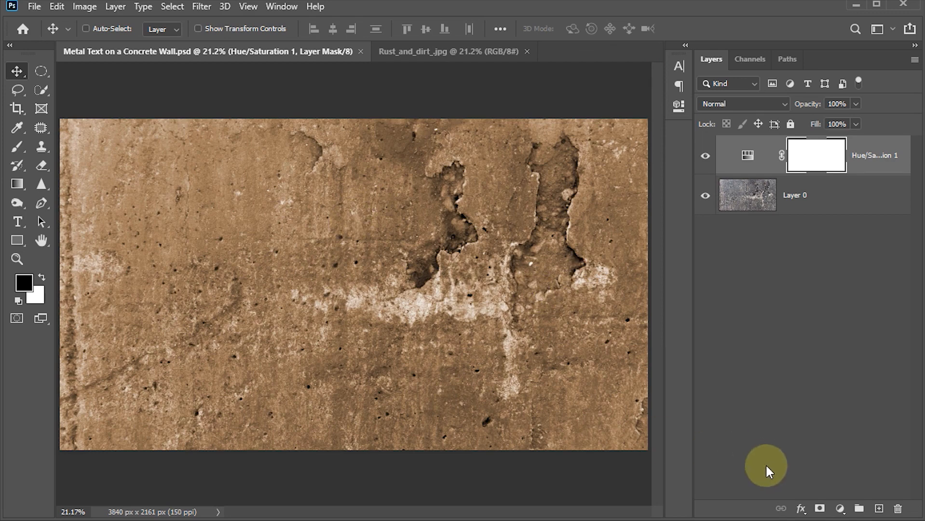
Add a Levels adjustment layer above Hue/Saturation with the input black level at 90 and the output white level at 110
click(840, 508)
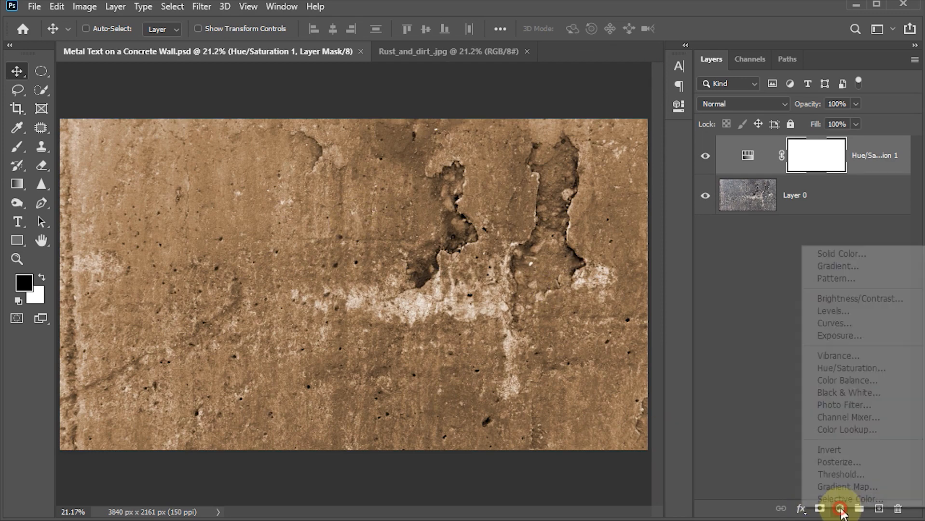
click(839, 311)
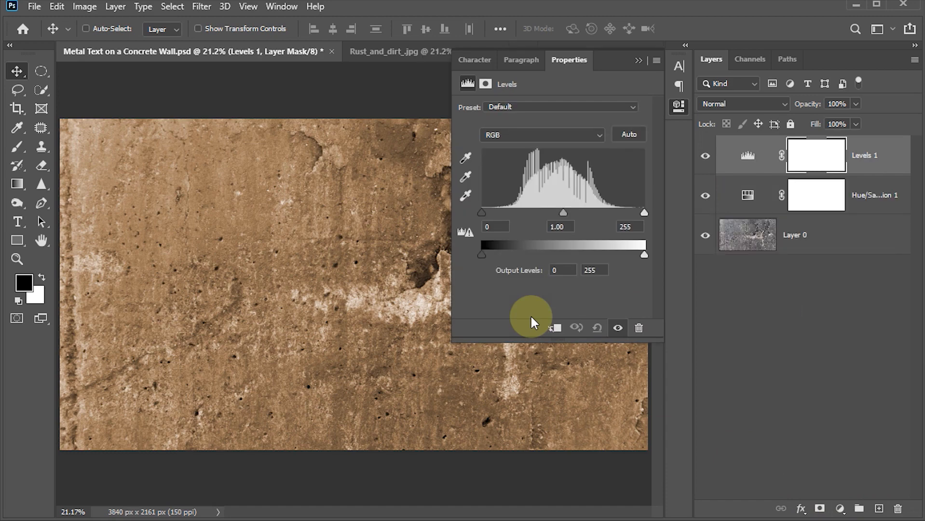
click(489, 229)
text(90)
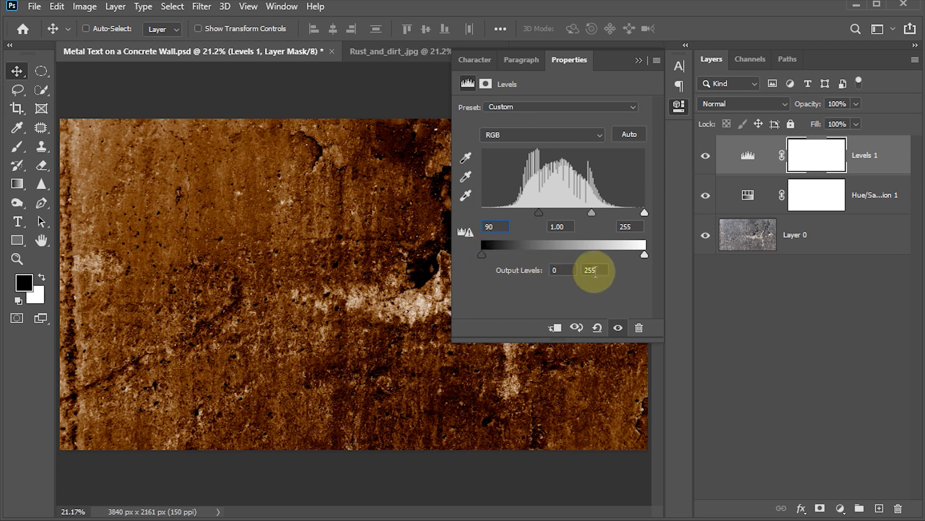
click(595, 271)
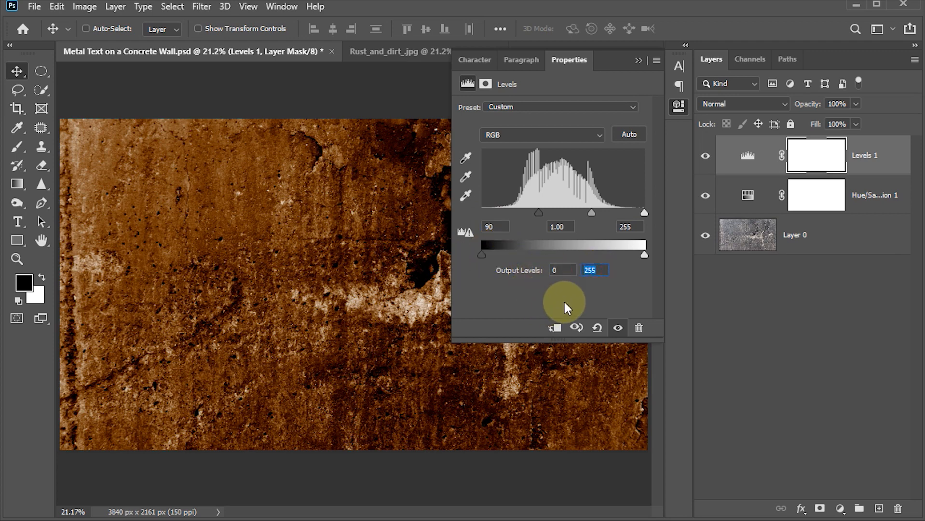
text(110)
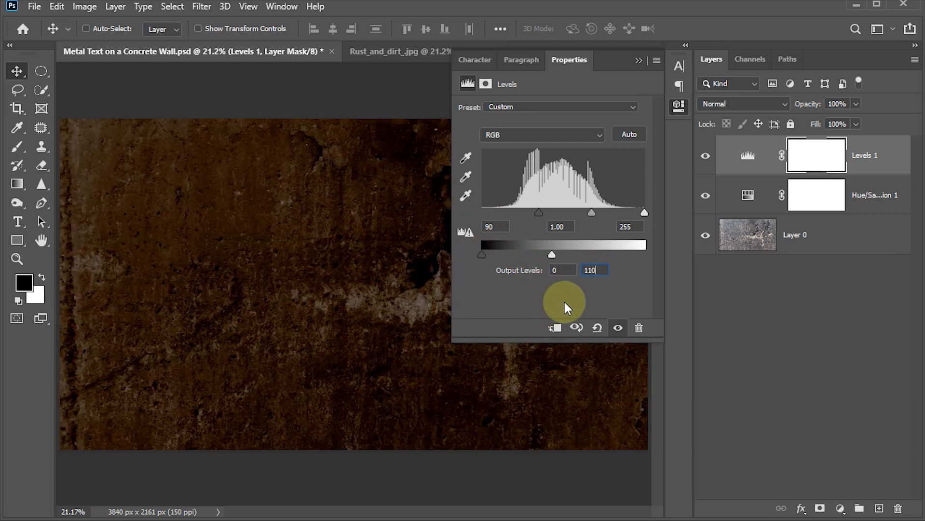
click(680, 102)
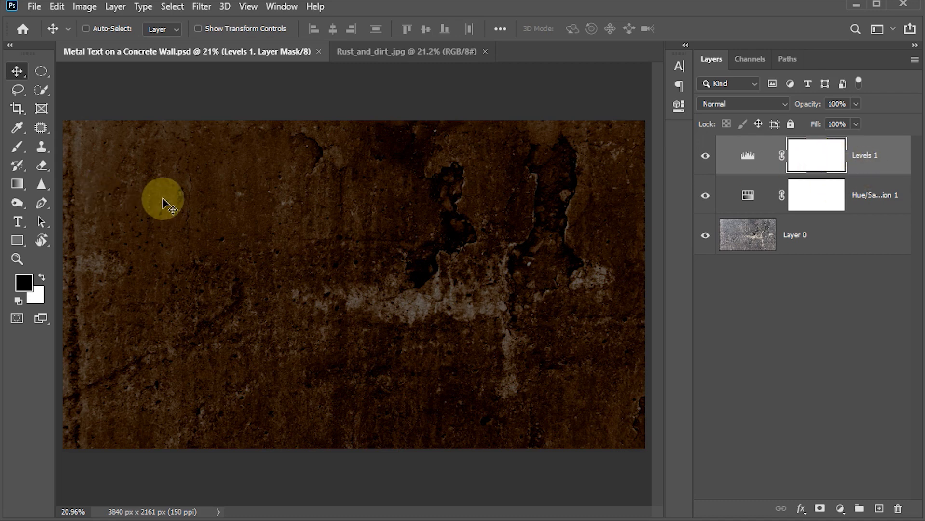
Draw an elliptical selection spanning the whole canvas and scale it proportionally to 90% around its center
drag(41, 71, 83, 87)
drag(128, 157, 644, 446)
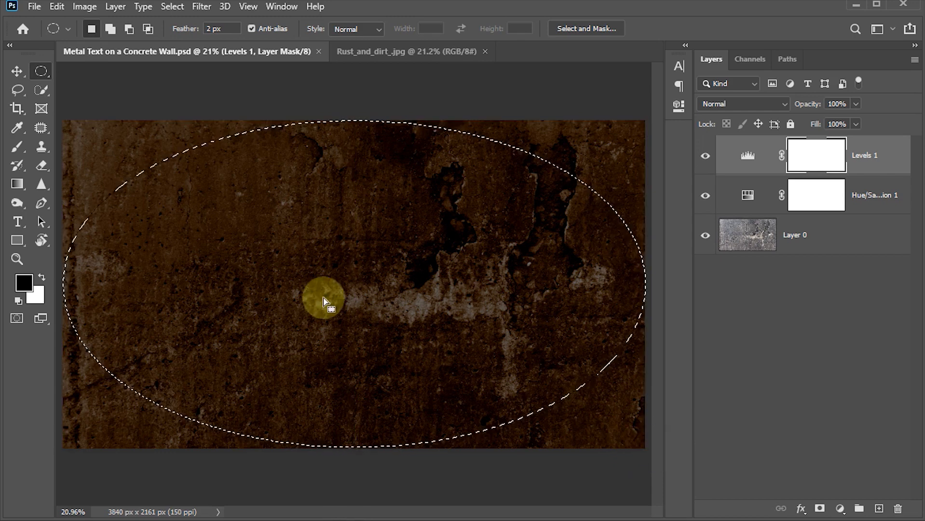
click(172, 6)
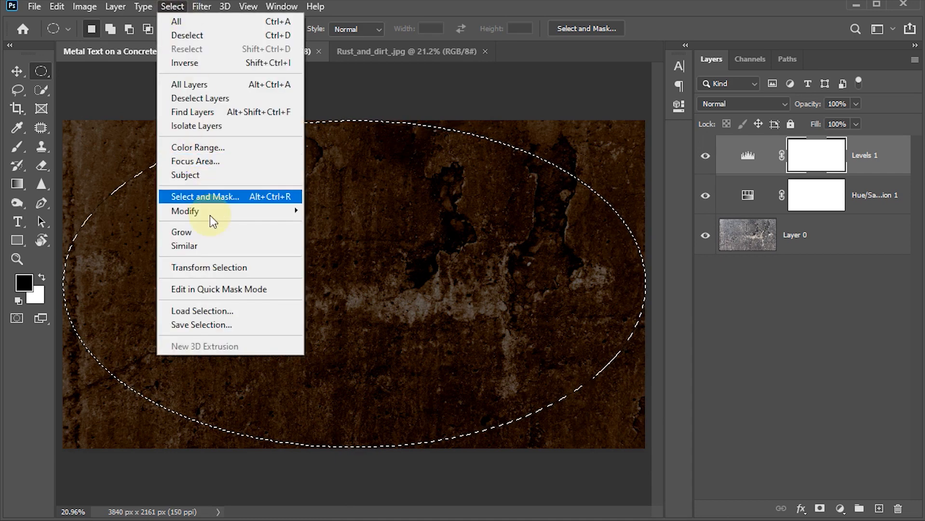
click(220, 272)
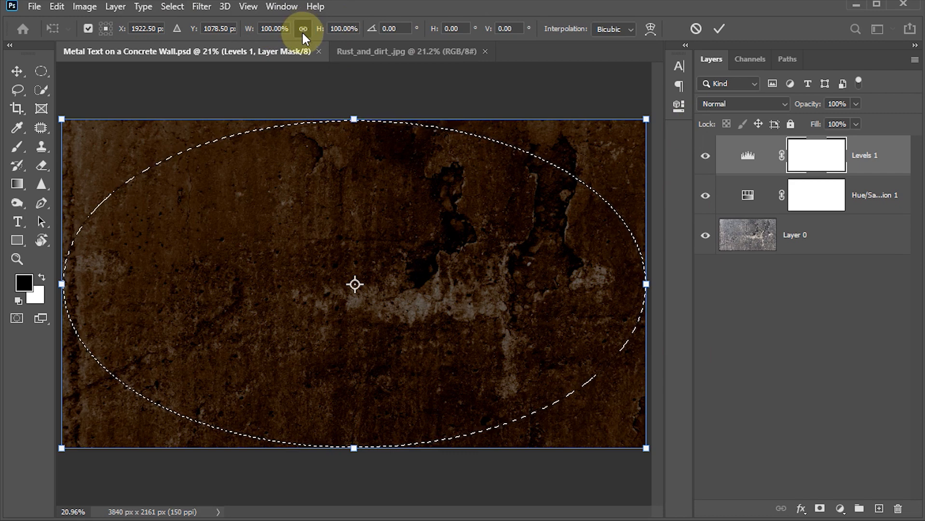
click(273, 29)
text(90)
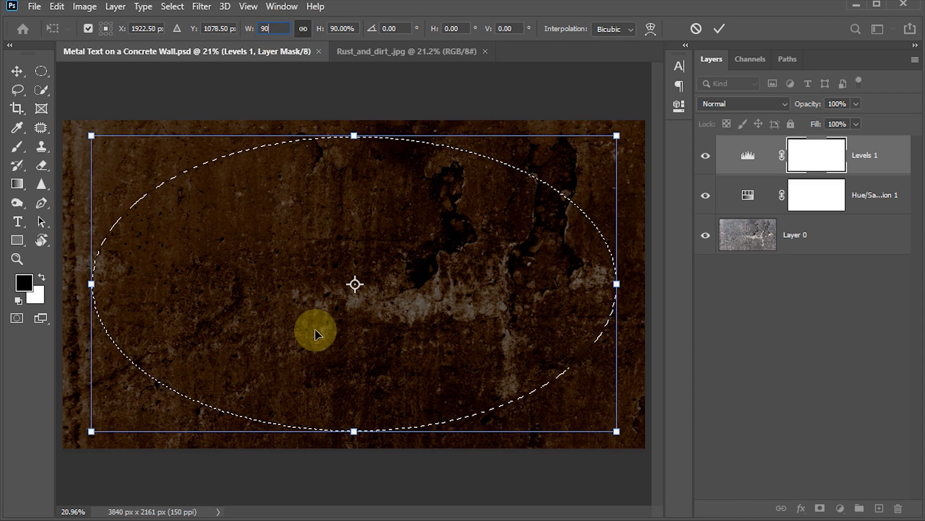
click(718, 29)
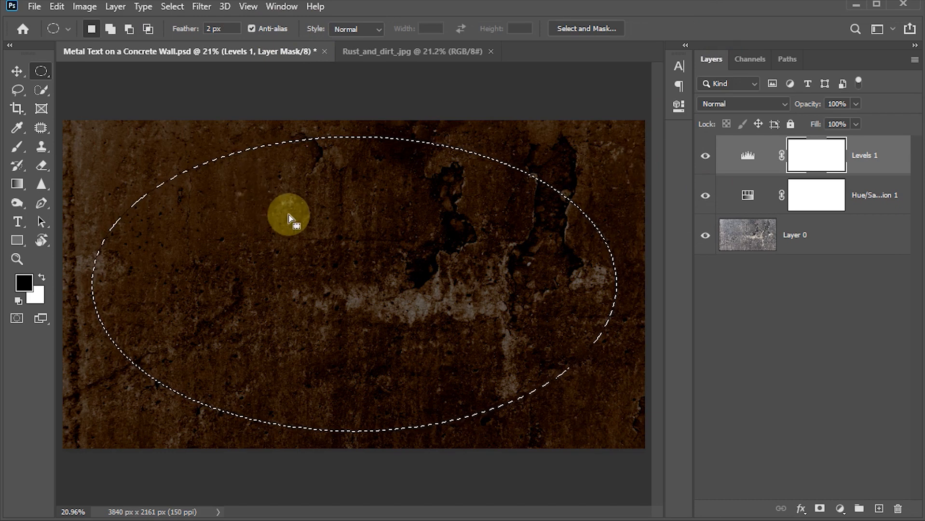
Feather the elliptical selection with a radius of 250 pixels
click(172, 6)
mouse_move(201, 213)
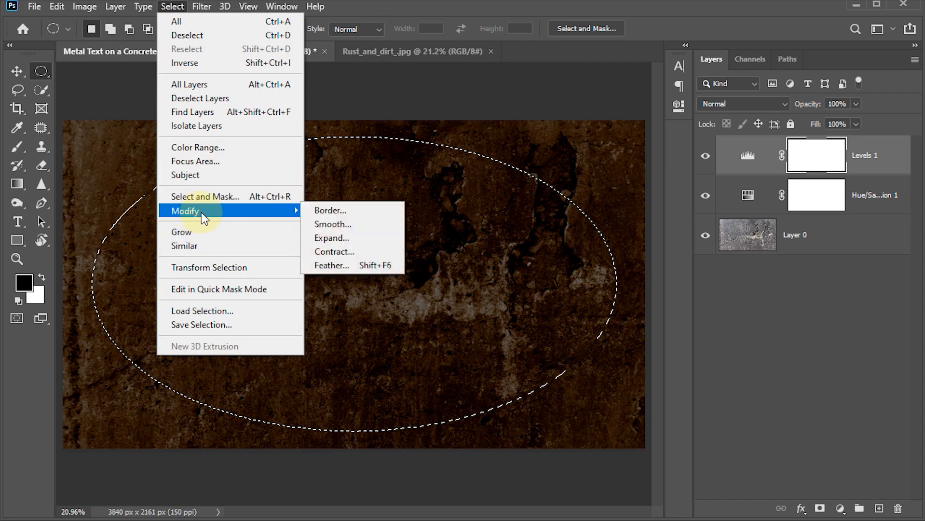
click(352, 269)
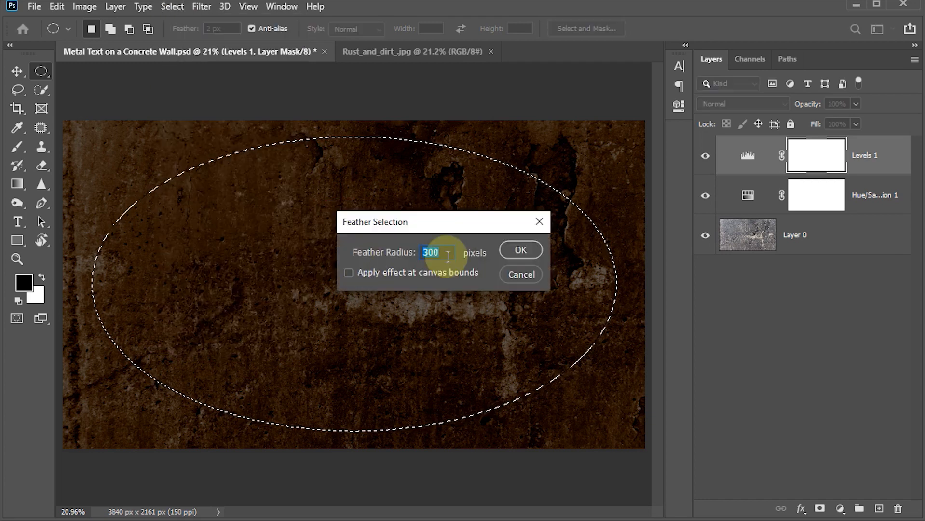
text(250)
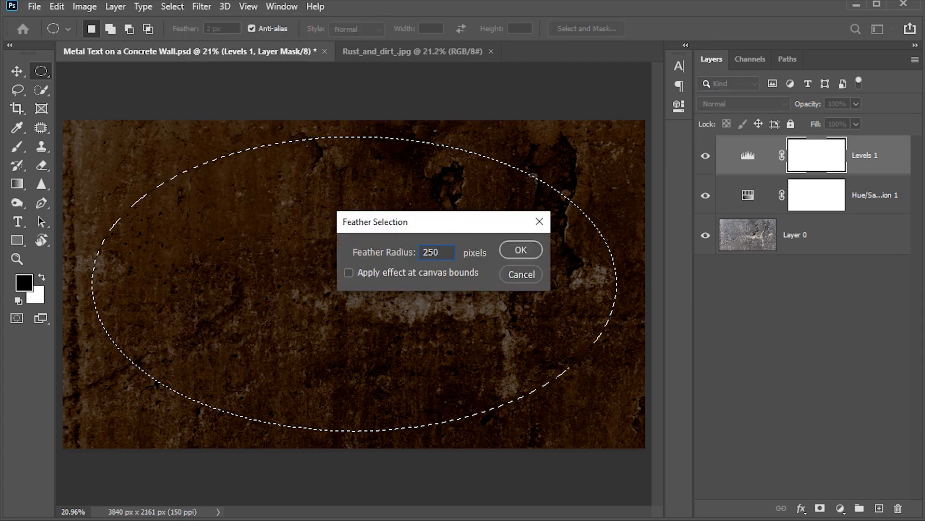
click(515, 253)
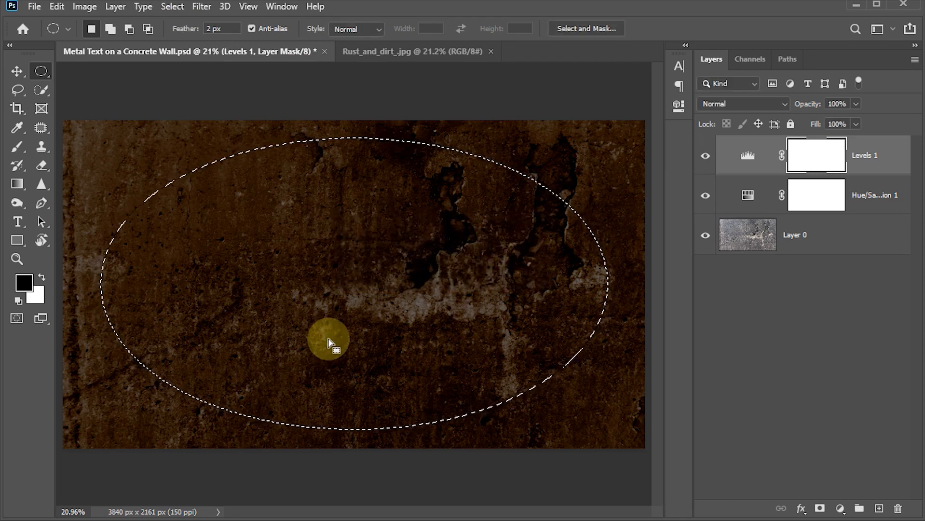
Fill the feathered ellipse with black on the Levels 1 layer mask and clear the selection
key(d)
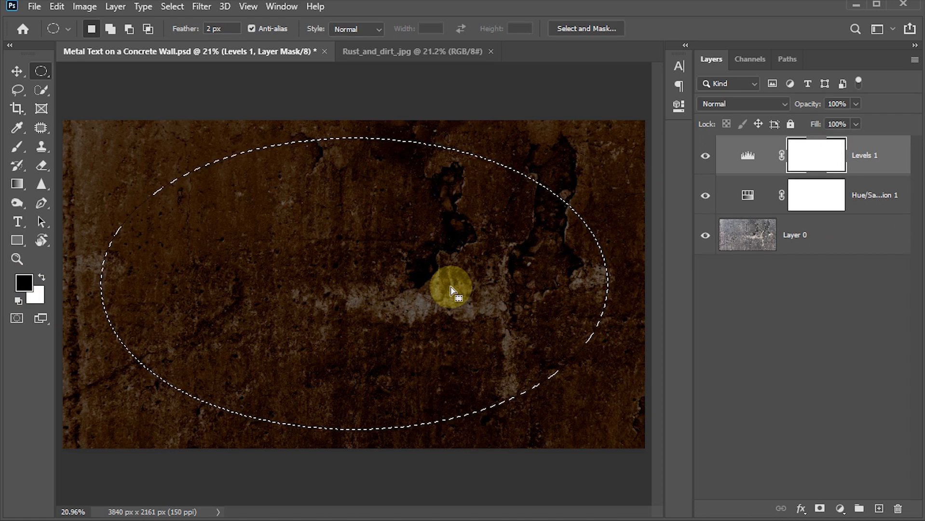
key(alt+BackSpace)
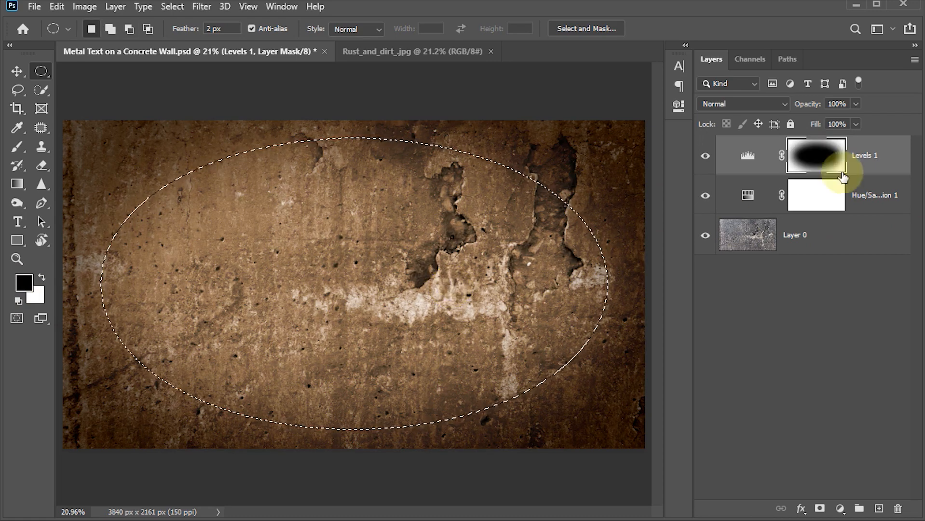
click(413, 279)
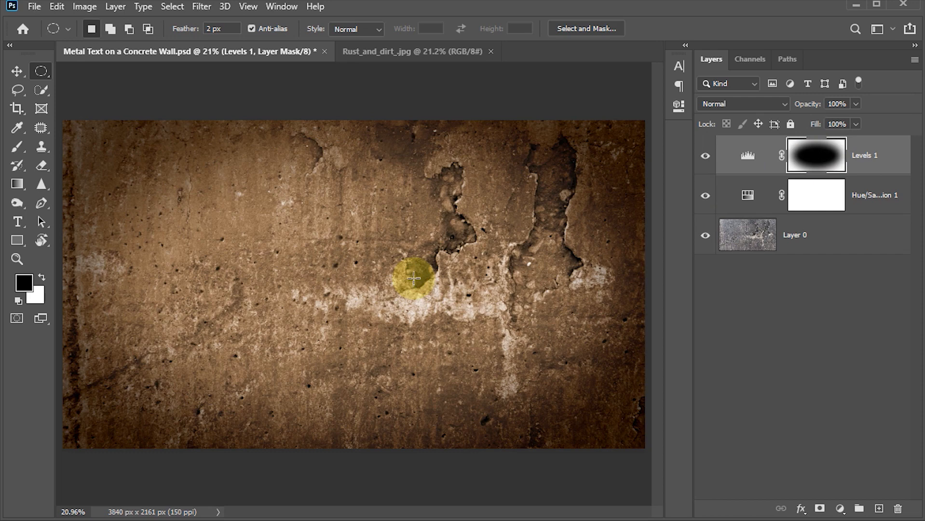
key(v)
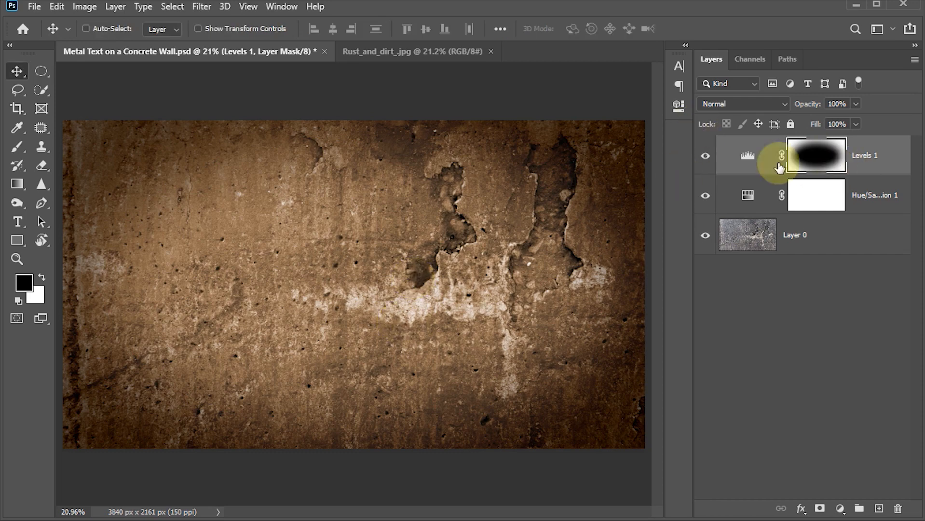
Set the density of the Levels 1 layer mask to 85%
click(673, 109)
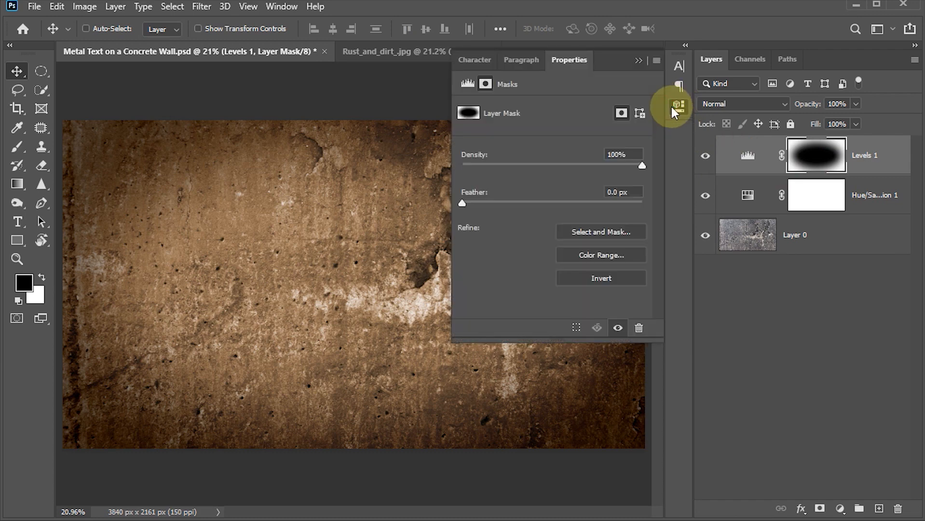
click(283, 6)
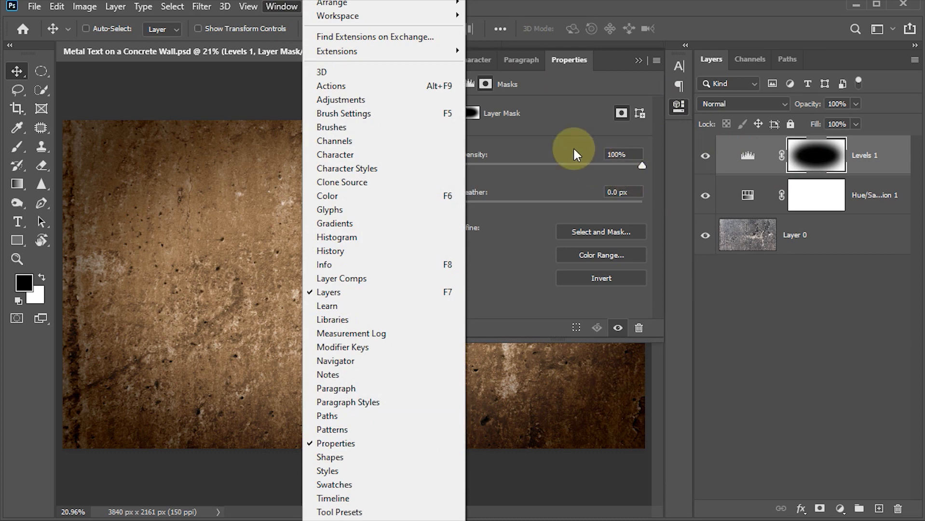
click(503, 282)
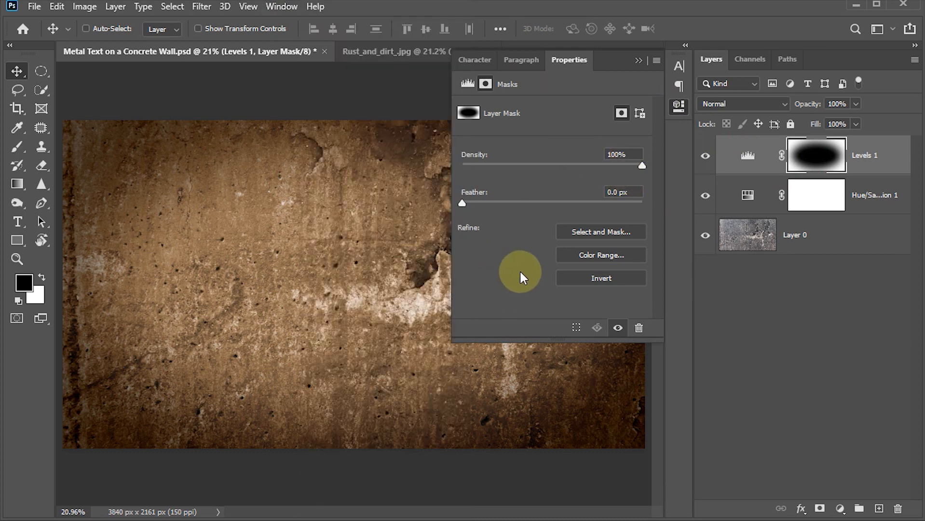
drag(640, 169, 613, 169)
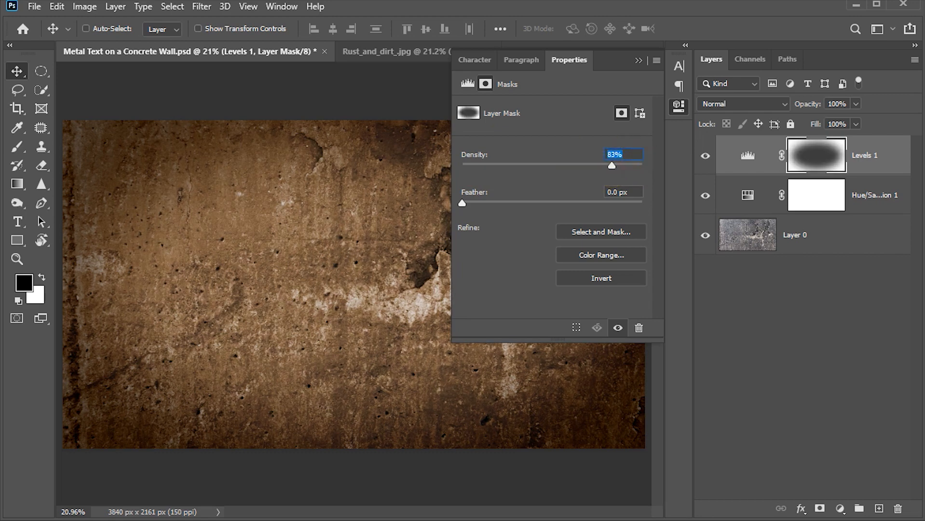
text(85)
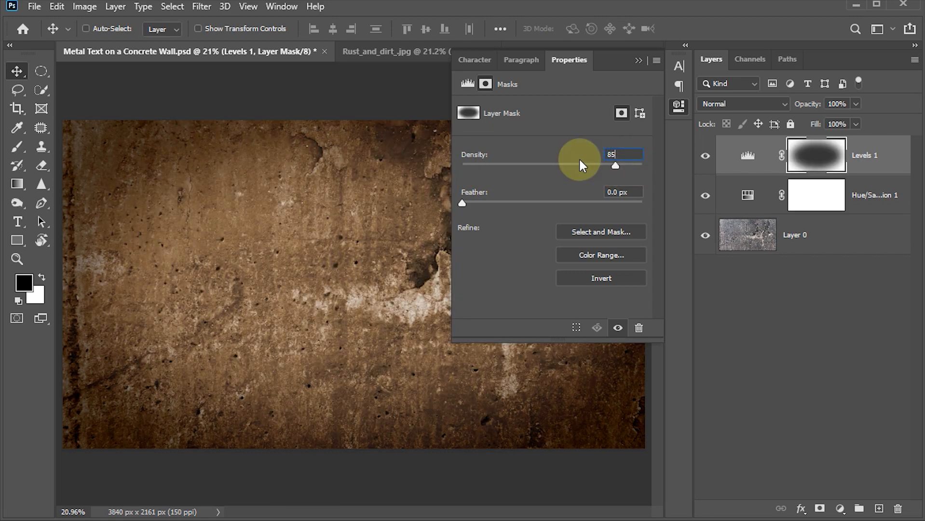
click(677, 112)
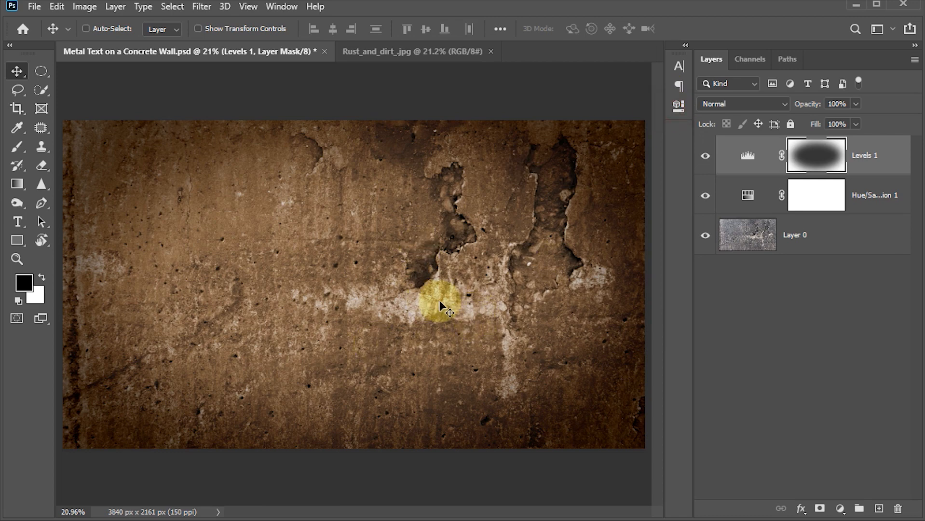
Group the Levels, Hue/Saturation and Layer 0 layers, name the group Background, and save the document
click(757, 235)
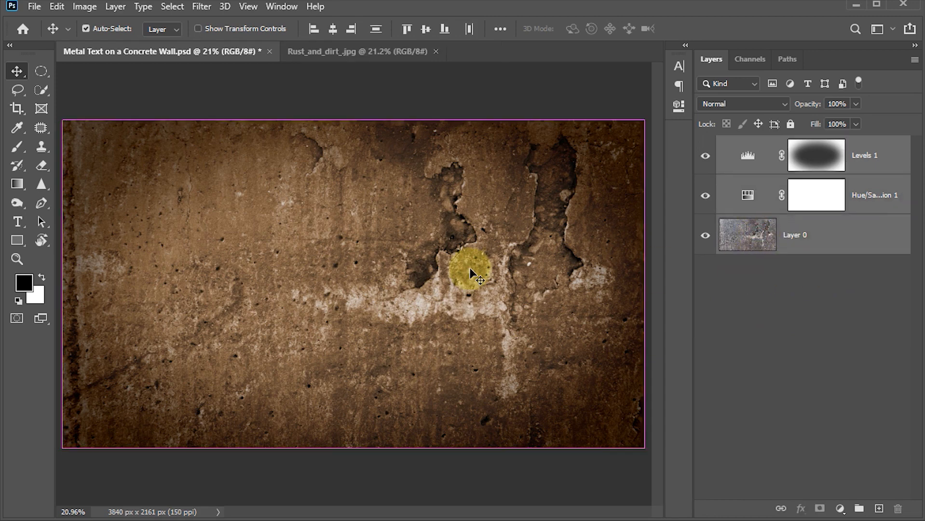
key(ctrl+g)
double_click(762, 151)
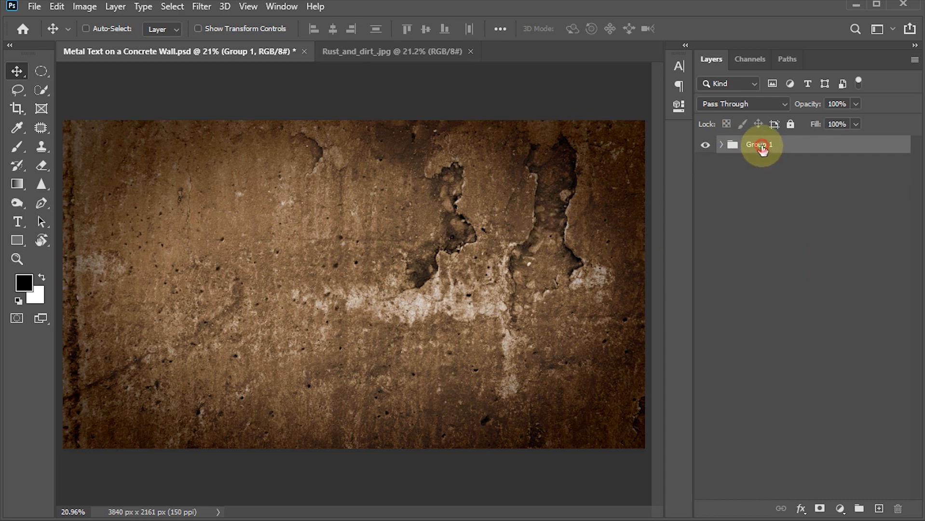
text(Back)
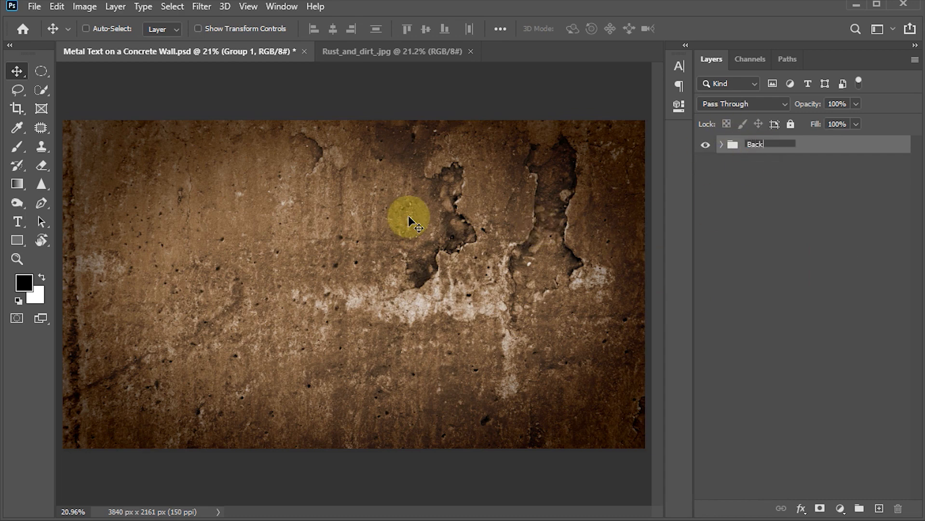
text(ground)
key(Return)
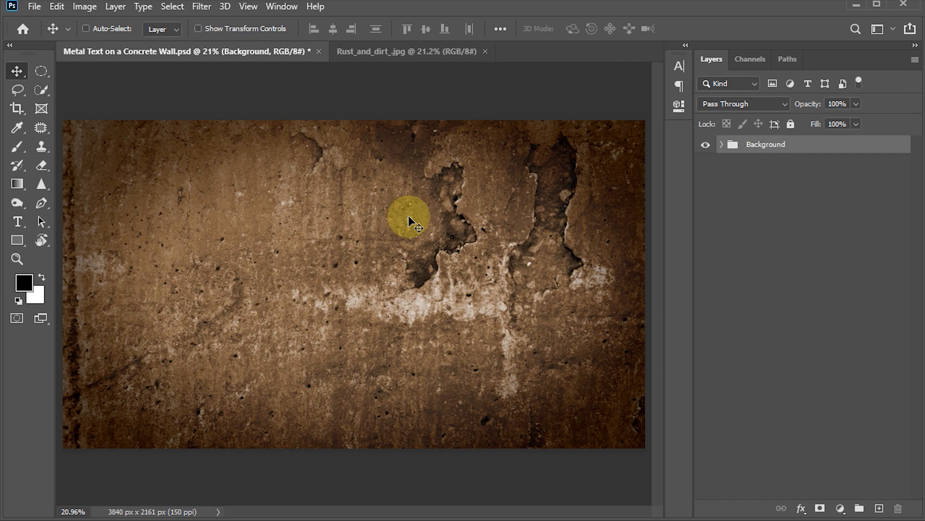
key(ctrl+s)
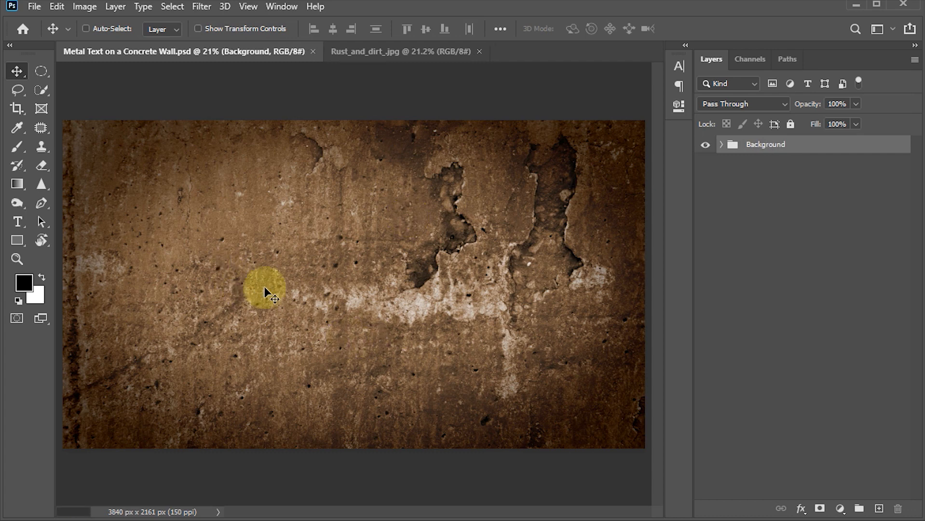
Set up the Horizontal Type tool with the Nougat Regular font at a size of 300 pt
key(t)
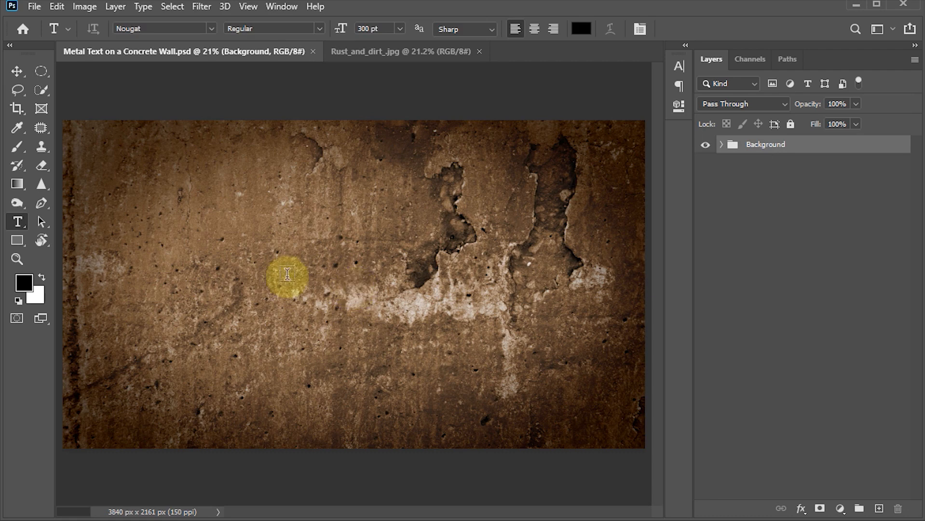
right_click(16, 220)
click(90, 220)
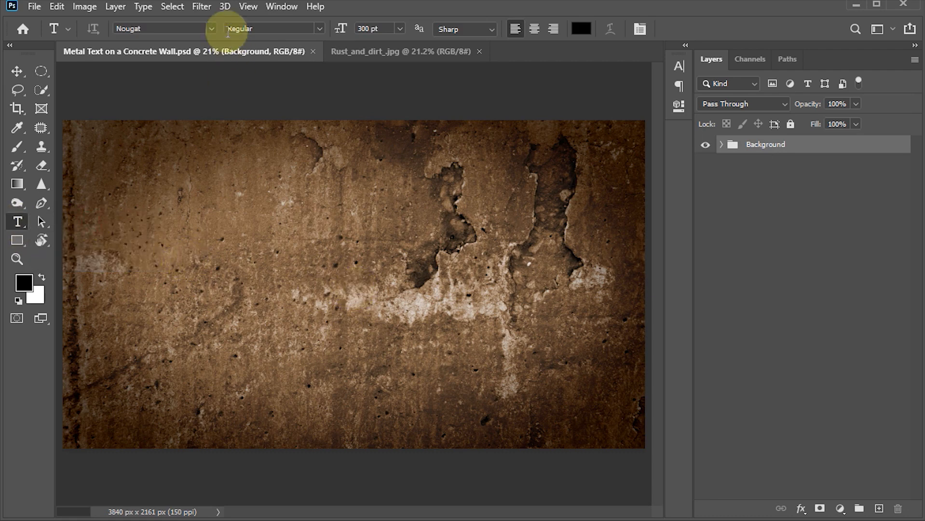
click(212, 29)
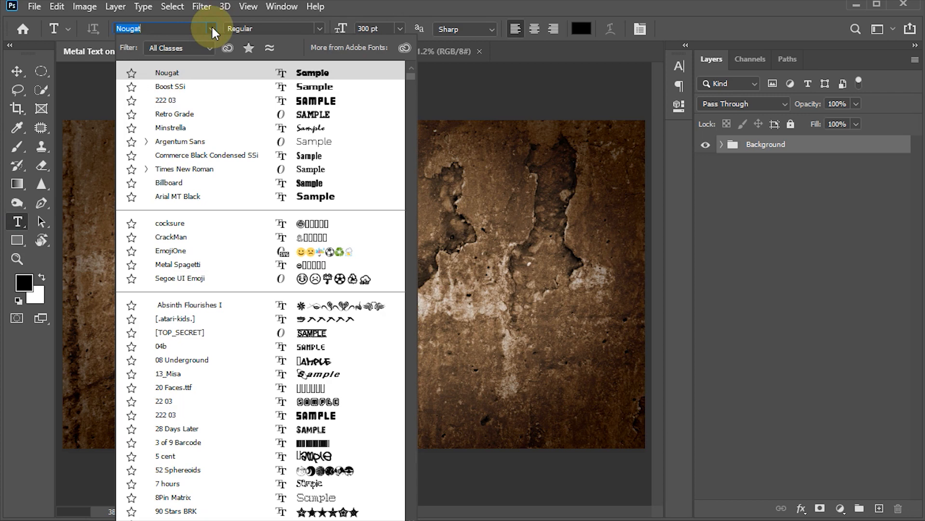
click(213, 29)
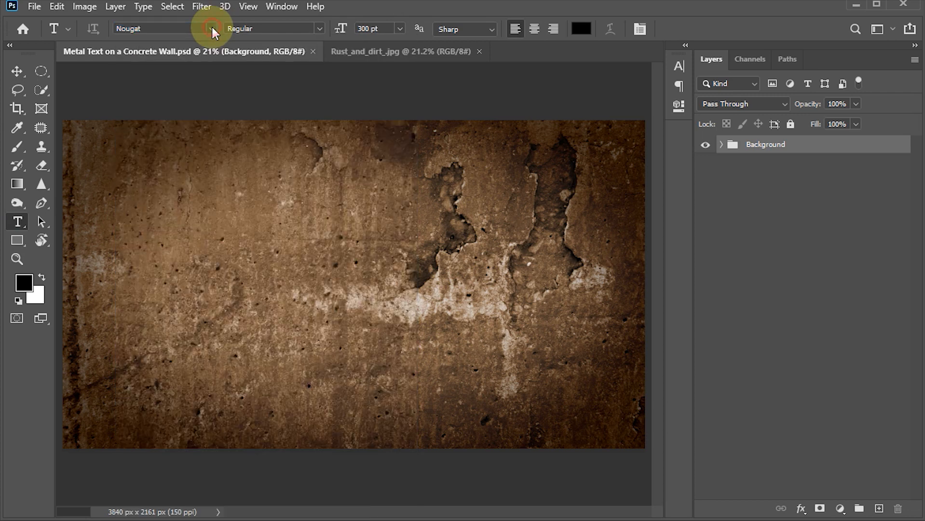
click(378, 29)
text(300)
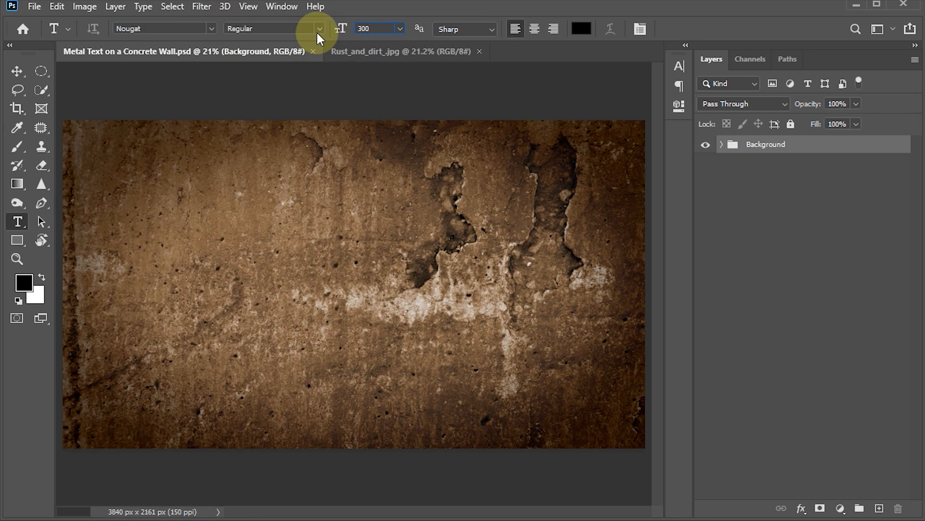
key(Return)
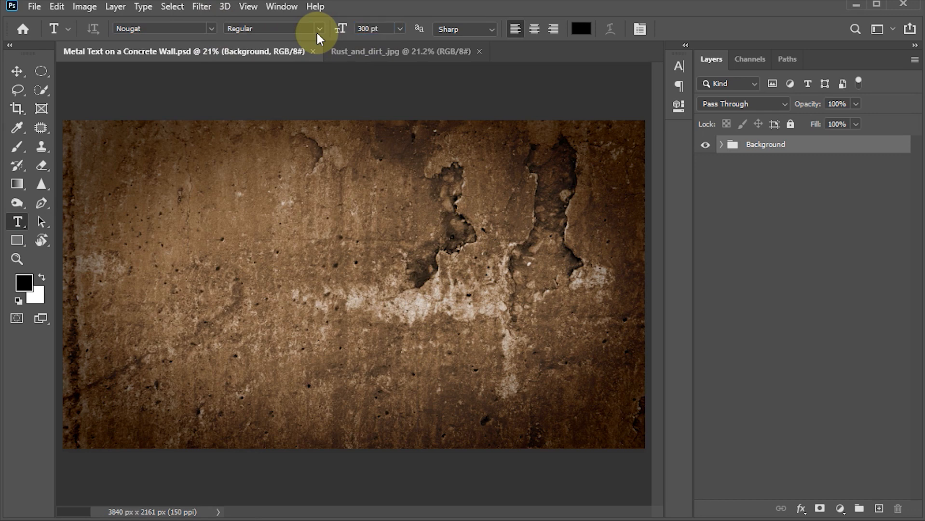
Set the text alignment to centered and the text color to white (ffffff)
click(531, 29)
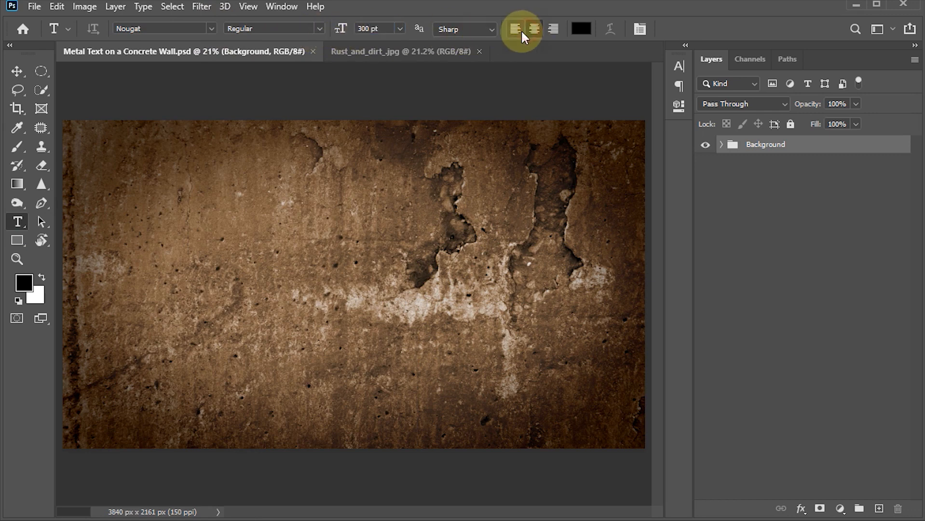
click(582, 30)
text(ffffff)
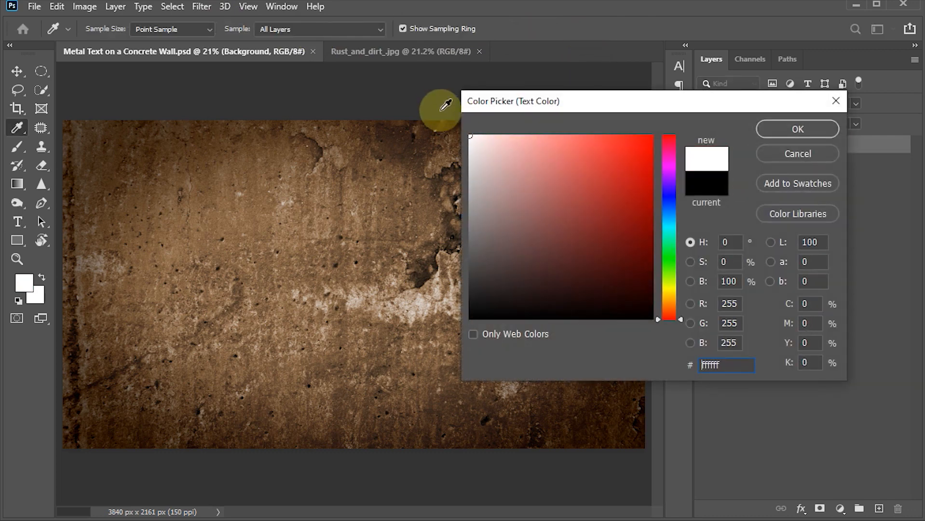
click(777, 127)
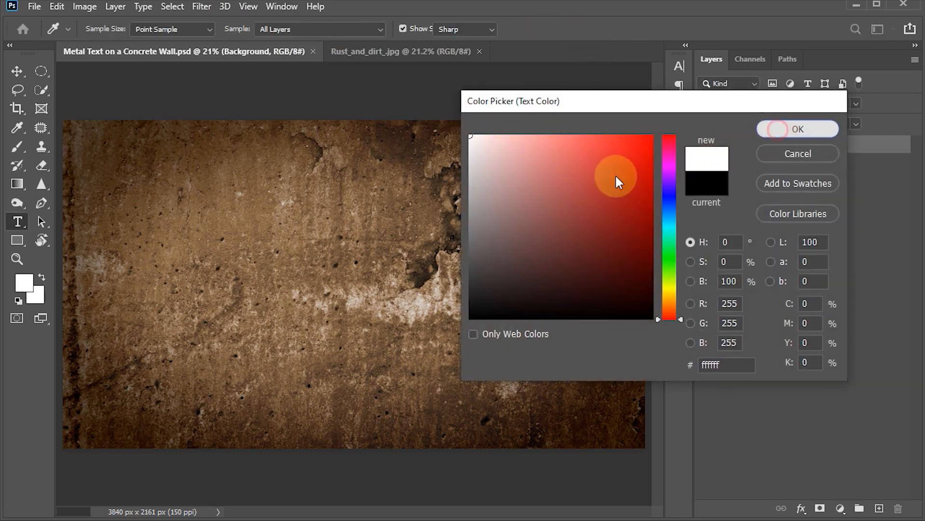
Add the text "Batch Number 454.40" on the wall, split over three lines, and commit it
click(338, 176)
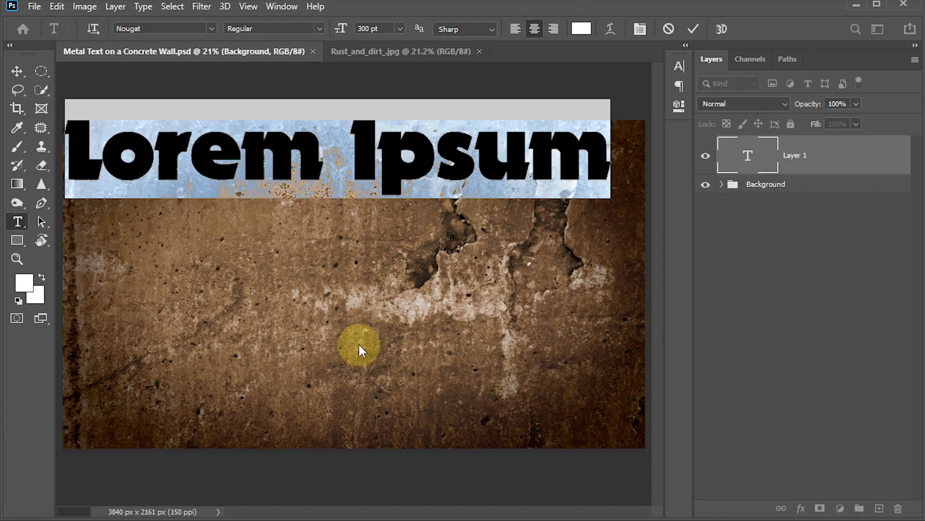
text(Bat)
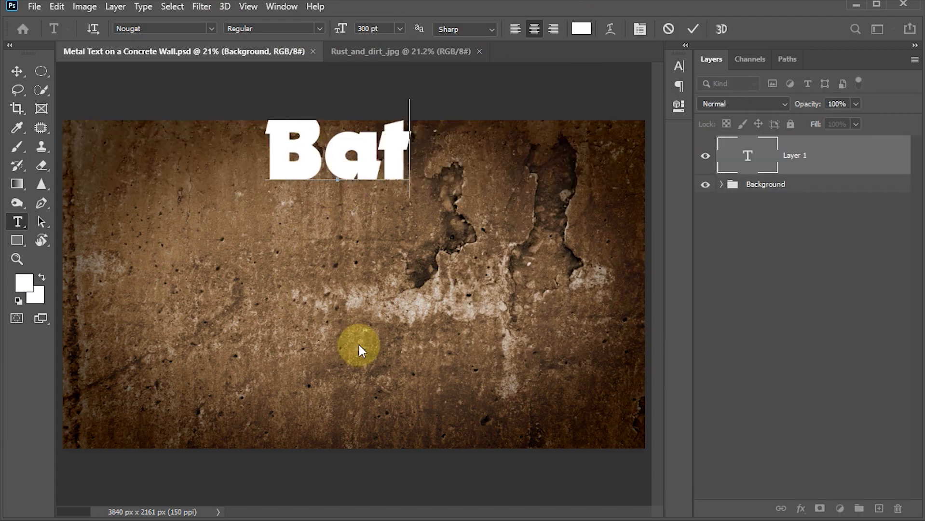
text(ch Number)
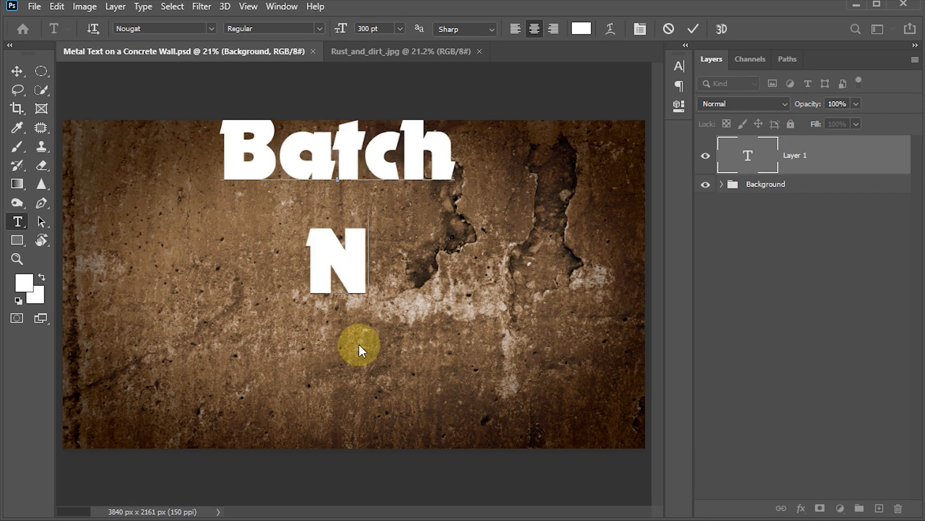
key(Return)
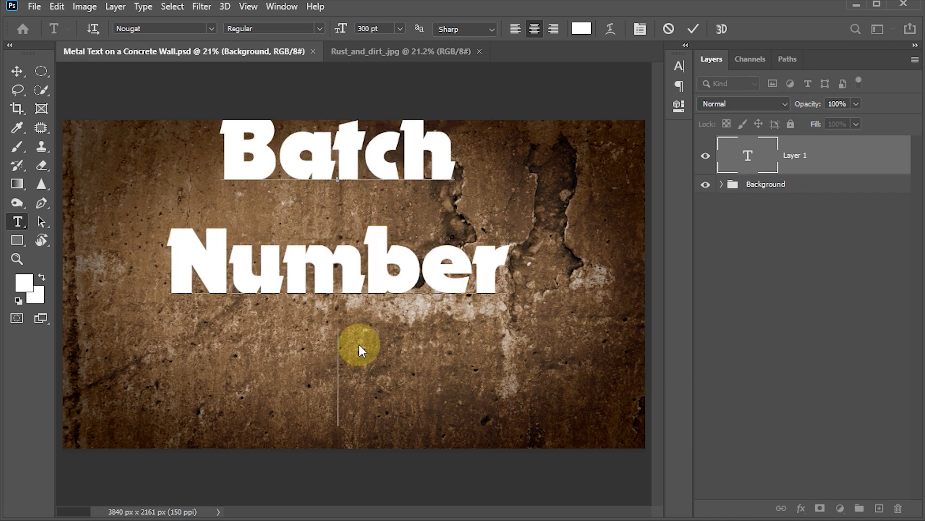
text(454)
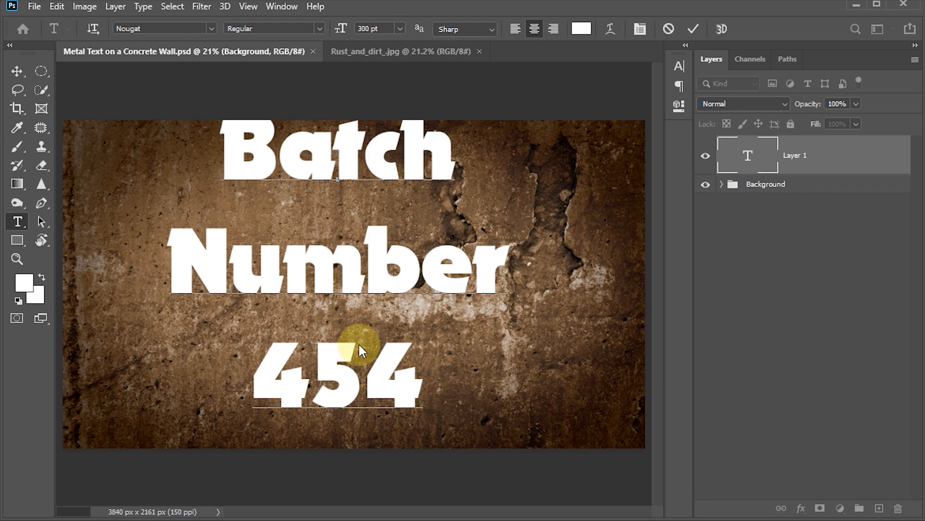
text(.40)
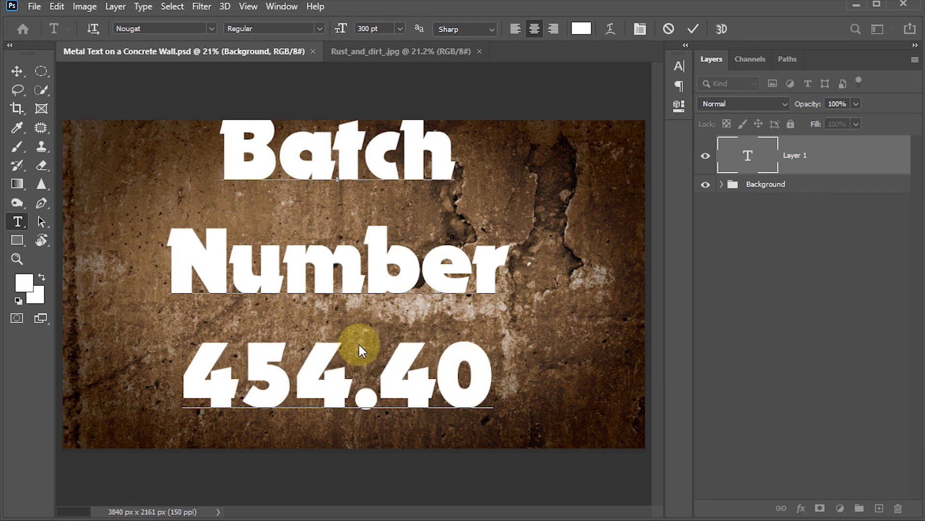
click(686, 29)
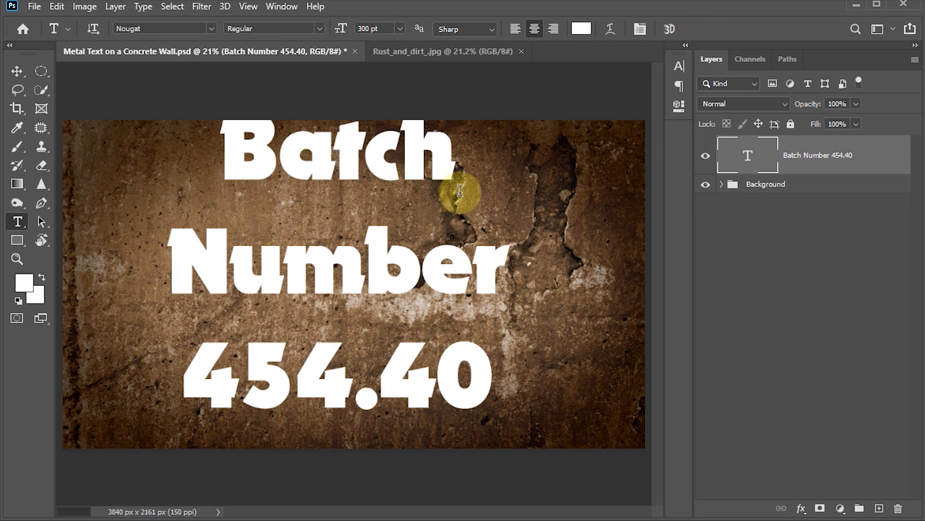
Apply All Caps to the text layer and tighten its line leading to 230.48 pt
click(678, 66)
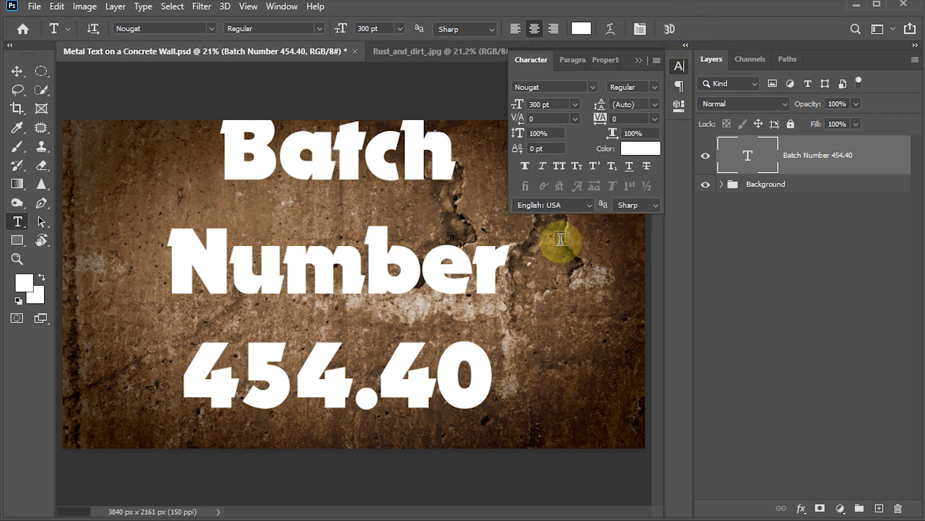
click(559, 169)
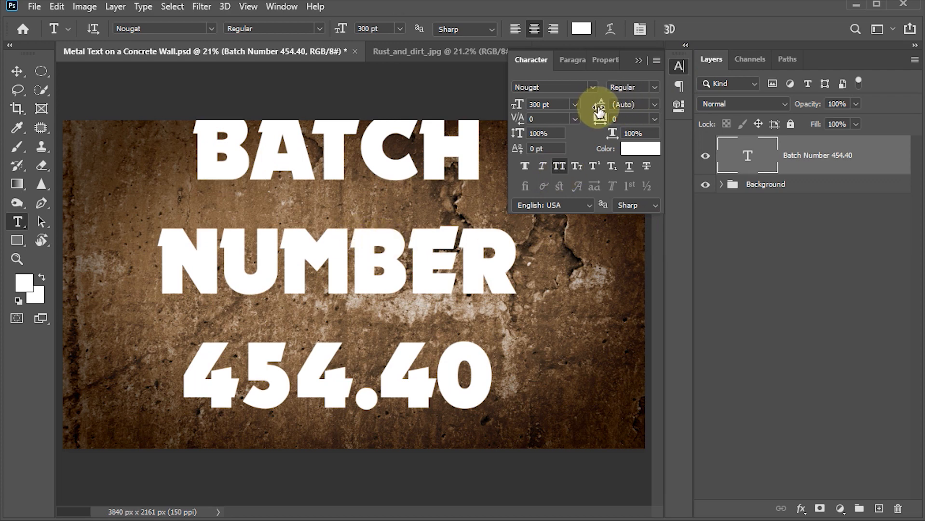
drag(599, 107, 500, 116)
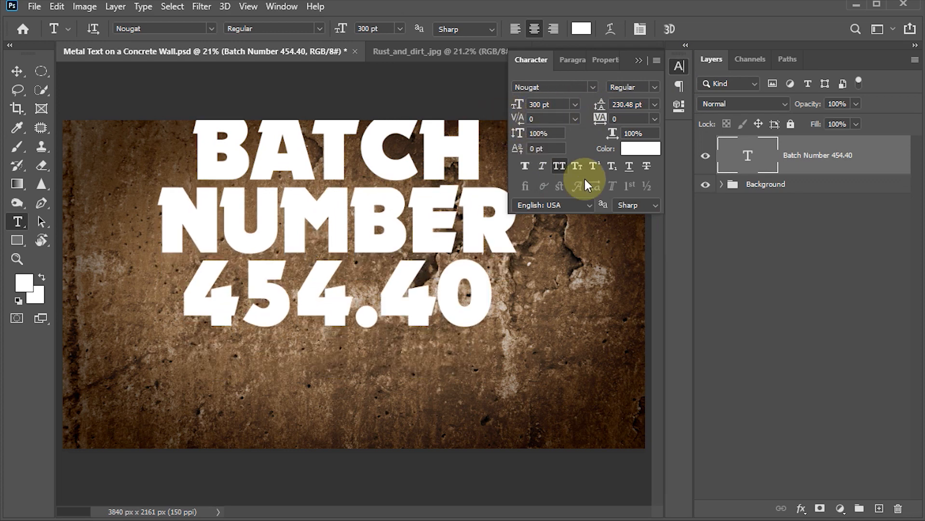
mouse_move(598, 119)
mouse_down()
mouse_move(611, 118)
mouse_move(598, 119)
mouse_up()
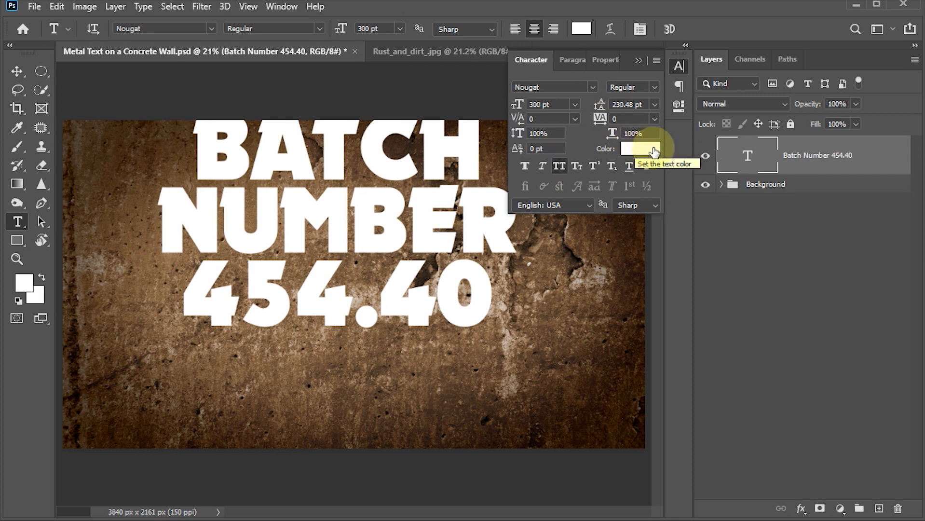
Move the text down, center it horizontally and vertically on the canvas, and clear the selection
click(16, 72)
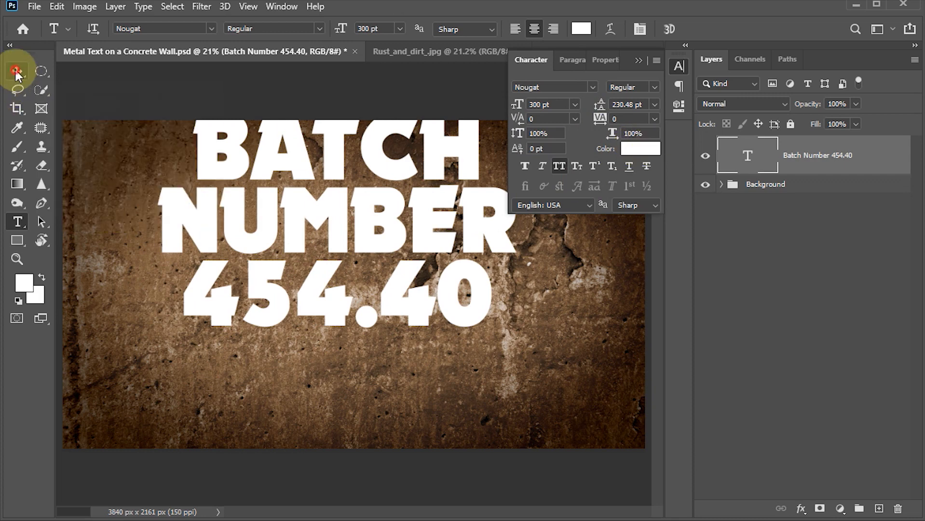
drag(344, 208, 346, 273)
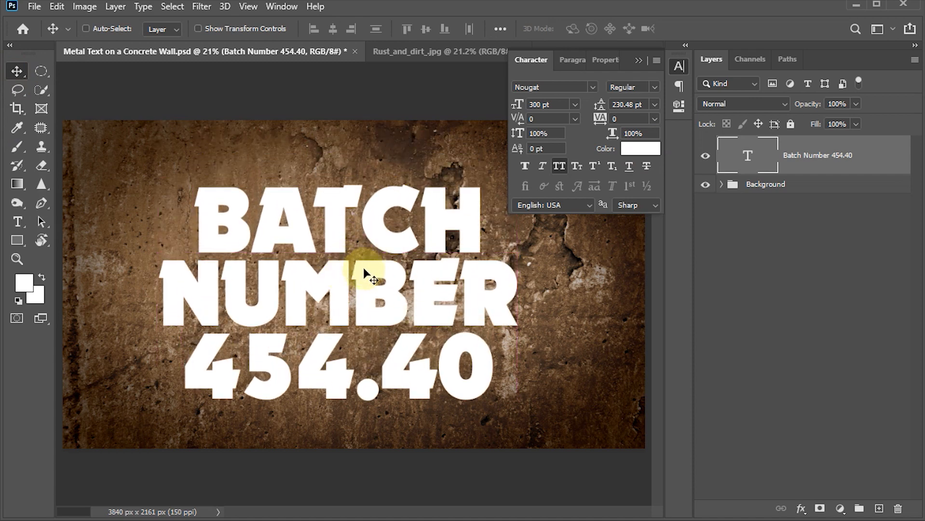
key(ctrl+a)
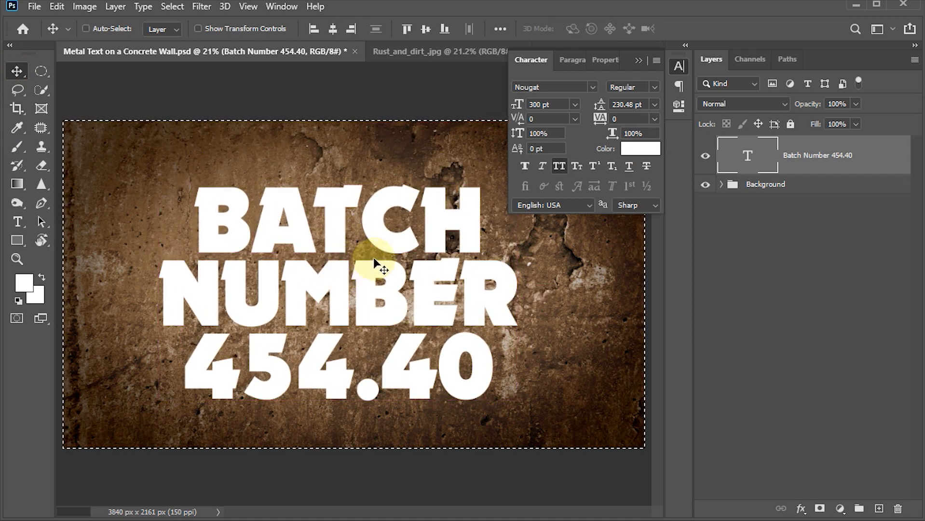
click(332, 30)
click(424, 29)
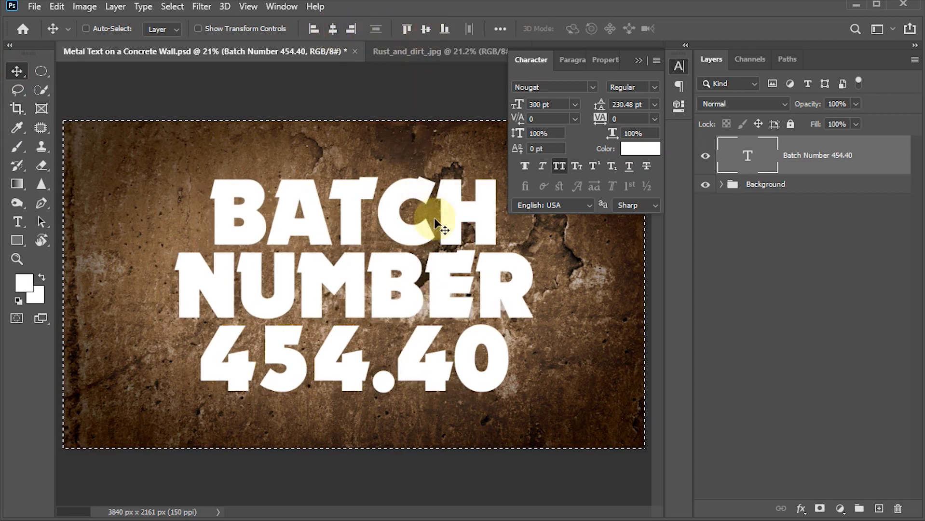
key(ctrl+d)
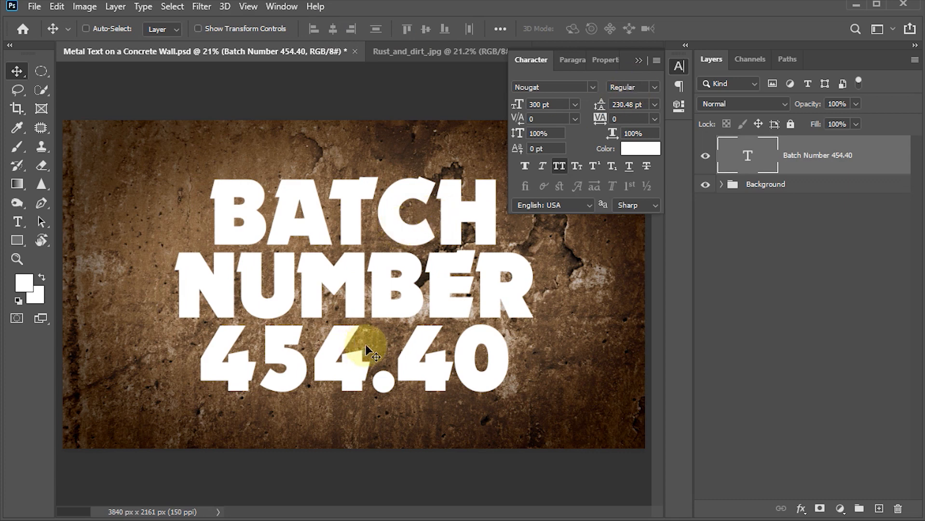
click(679, 66)
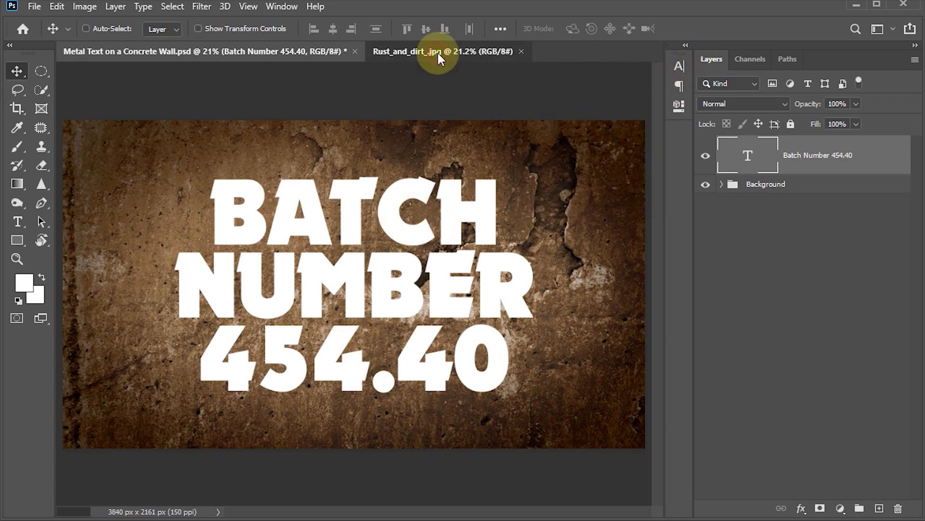
Switch to Rust_and_dirt_.jpg and copy the entire rust texture
click(437, 51)
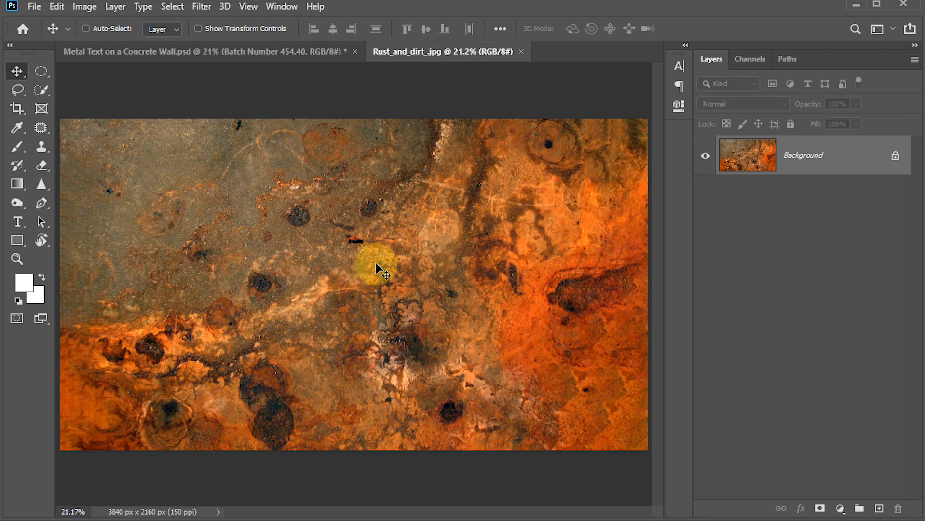
key(ctrl+a)
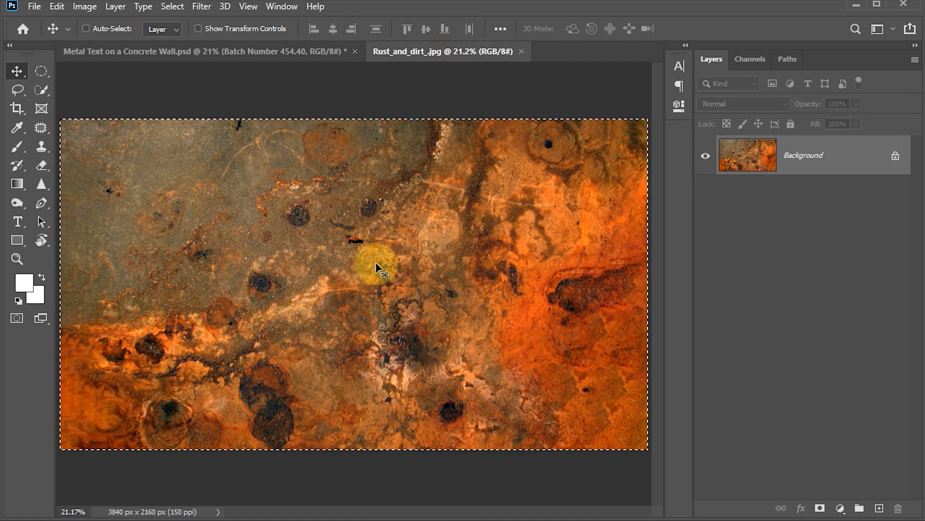
key(ctrl+c)
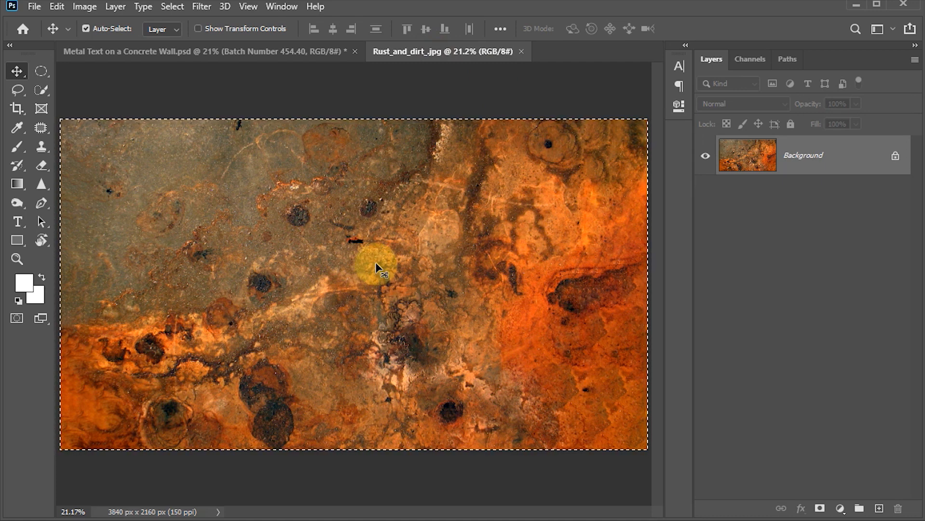
Paste the rust texture above the text in Metal Text on a Concrete Wall.psd and clip it to the text layer
click(282, 49)
key(ctrl)
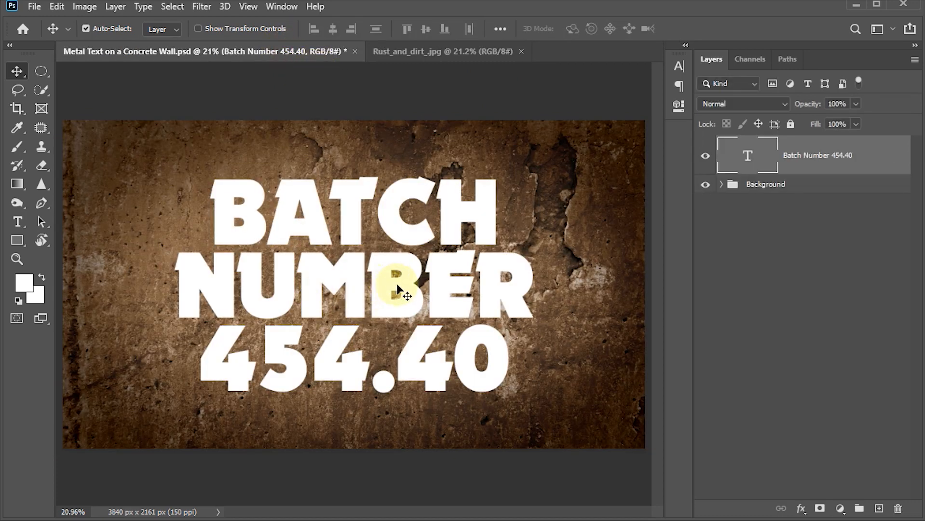
key(ctrl+v)
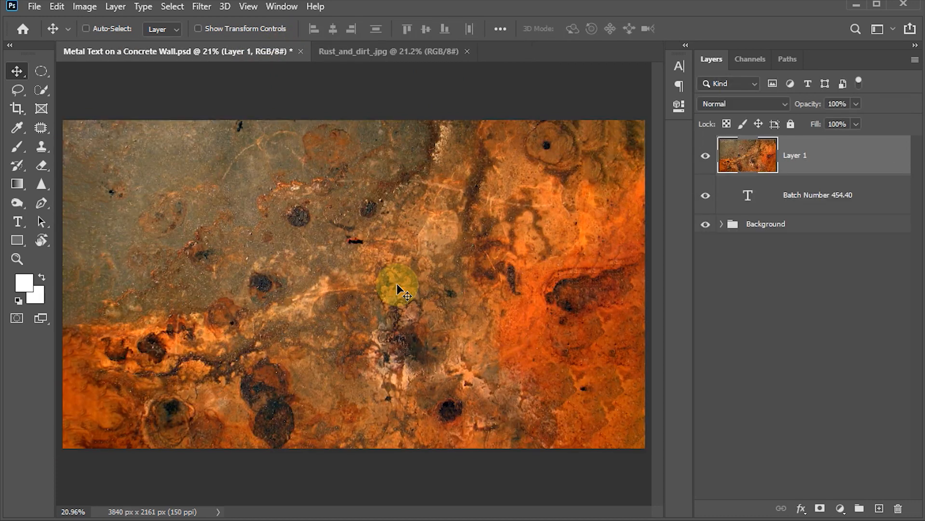
right_click(838, 161)
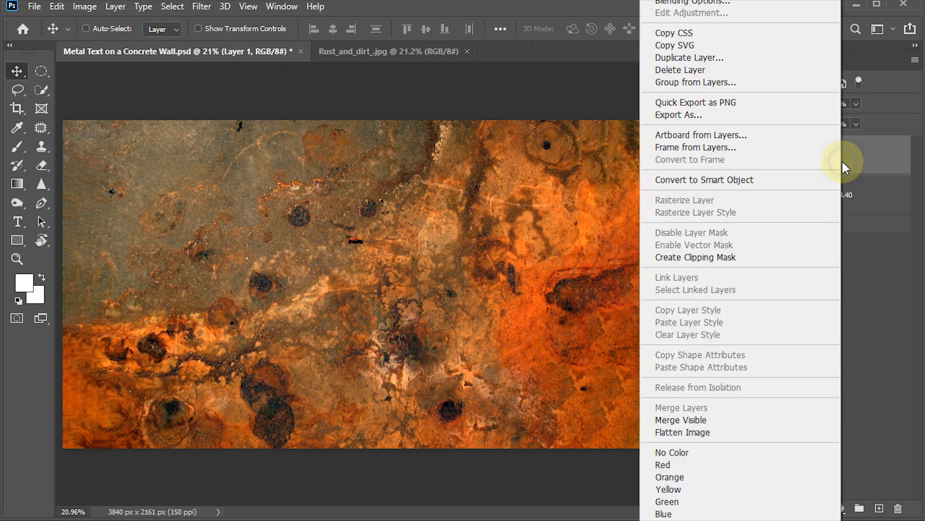
click(691, 259)
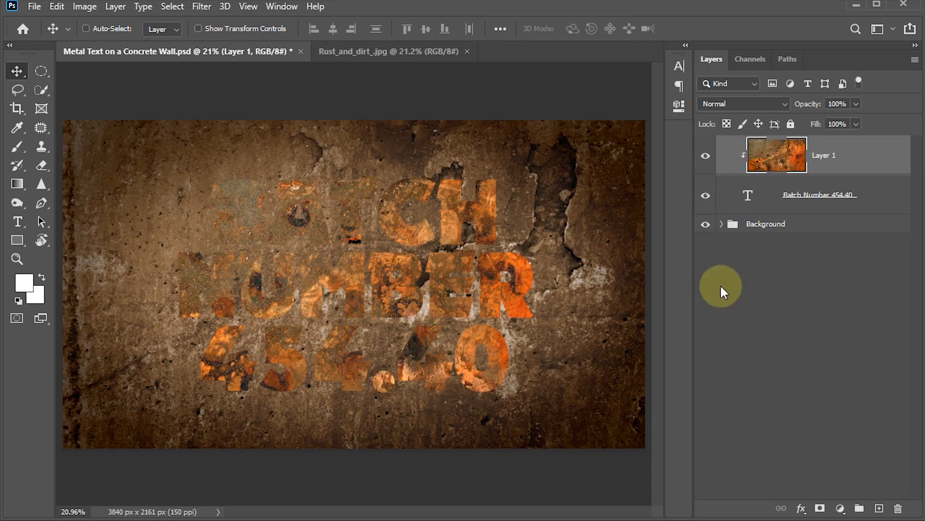
Open the layer style settings of the Batch Number 454.40 text layer and enable Bevel & Emboss
click(879, 206)
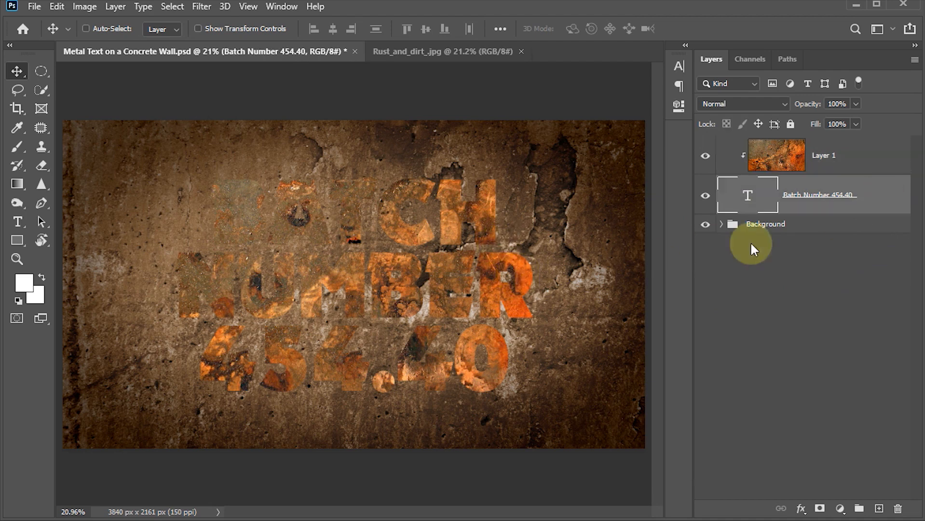
right_click(881, 197)
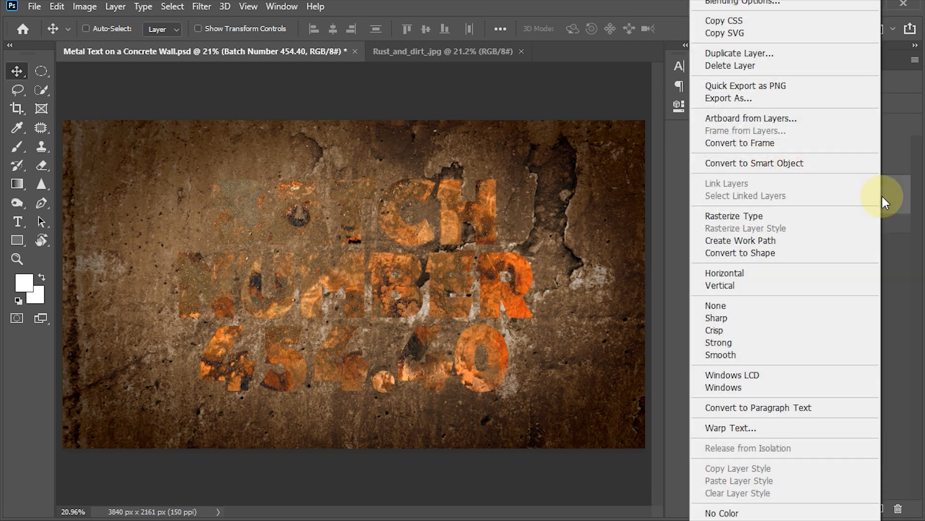
click(772, 163)
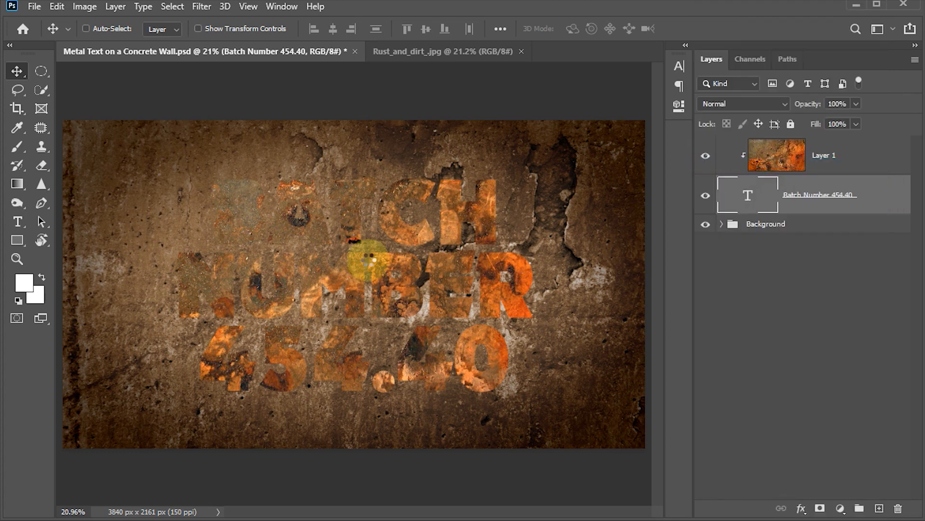
double_click(885, 207)
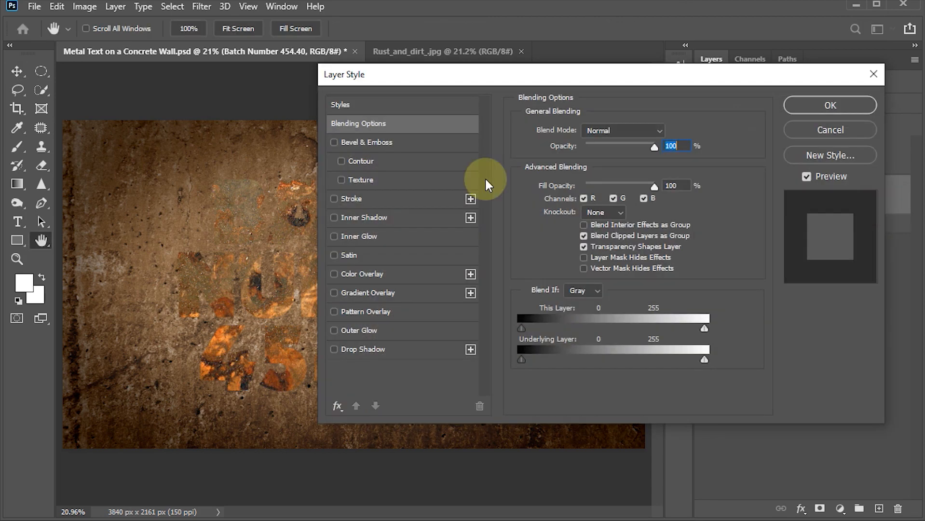
click(334, 141)
click(367, 143)
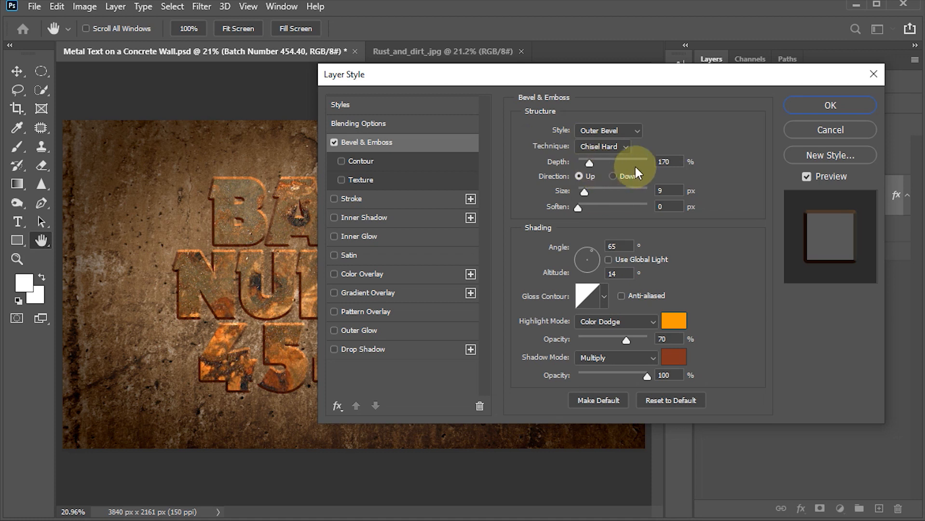
Set the text bevel's depth to 275% and its size to 20 px
click(675, 161)
text(275)
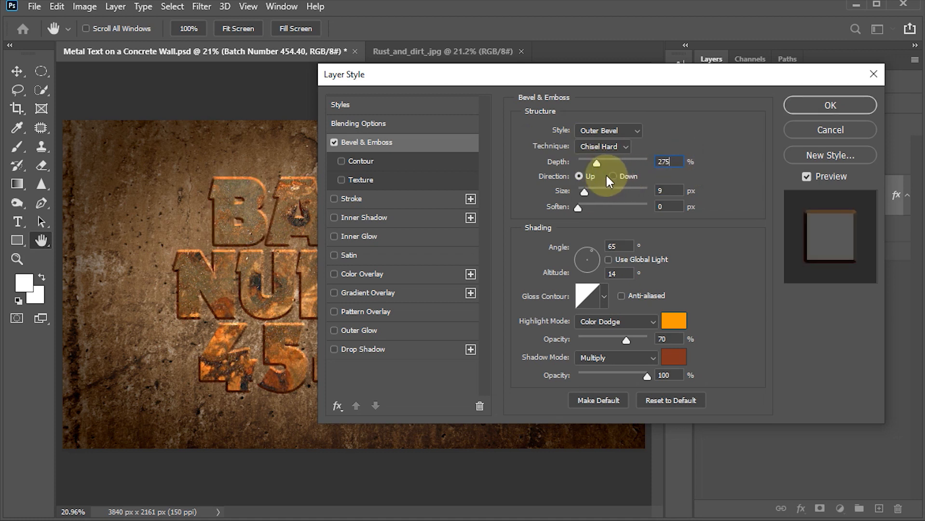
click(667, 191)
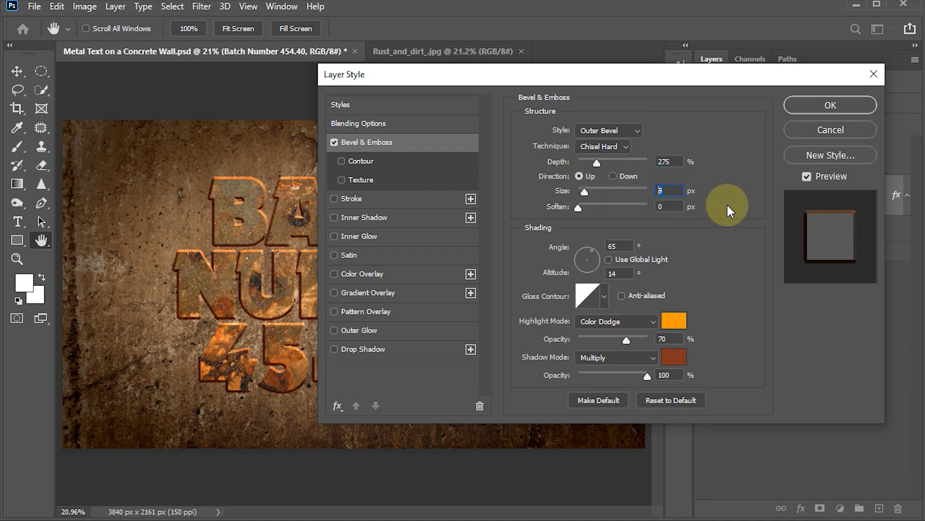
text(20)
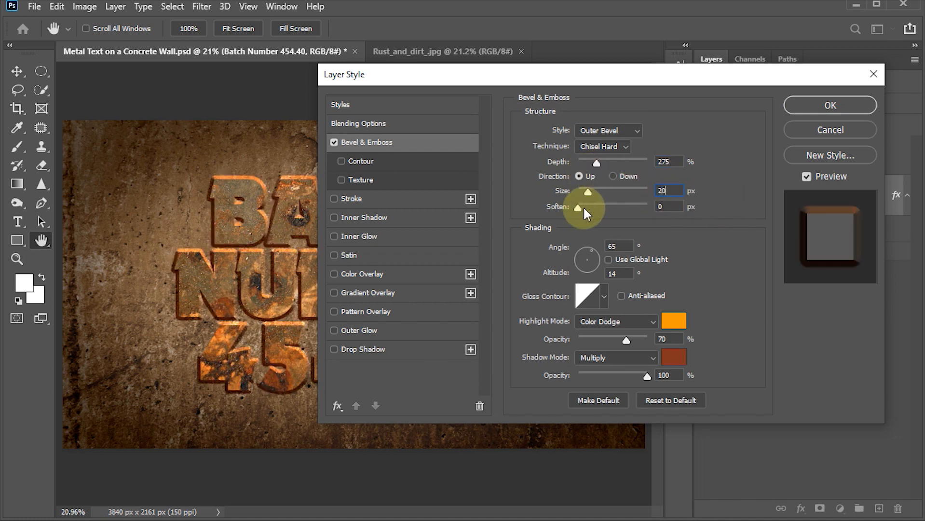
click(664, 208)
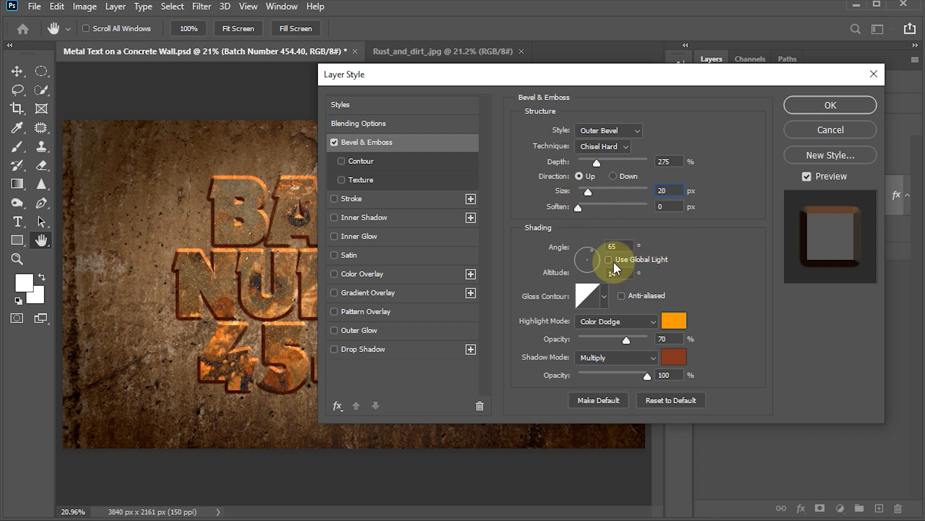
Set the bevel's shading angle to 120° and its altitude to 30°
click(614, 246)
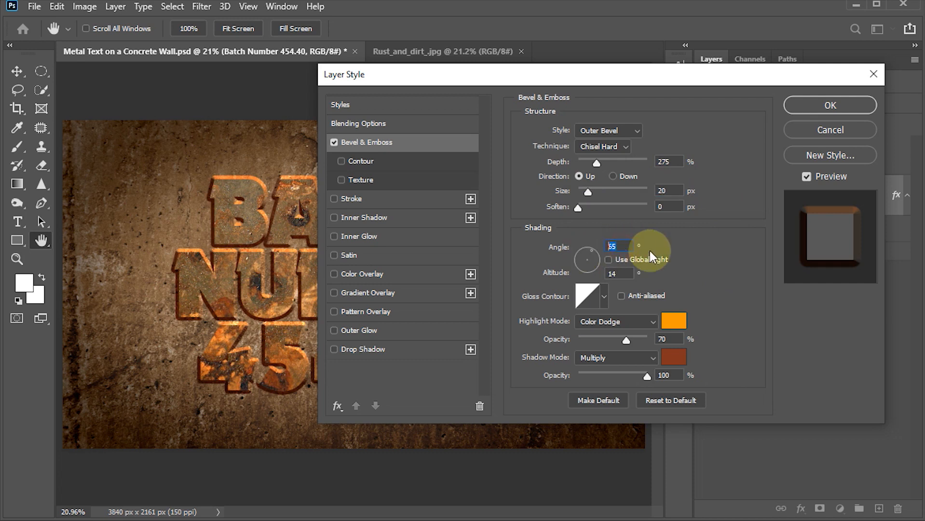
text(120)
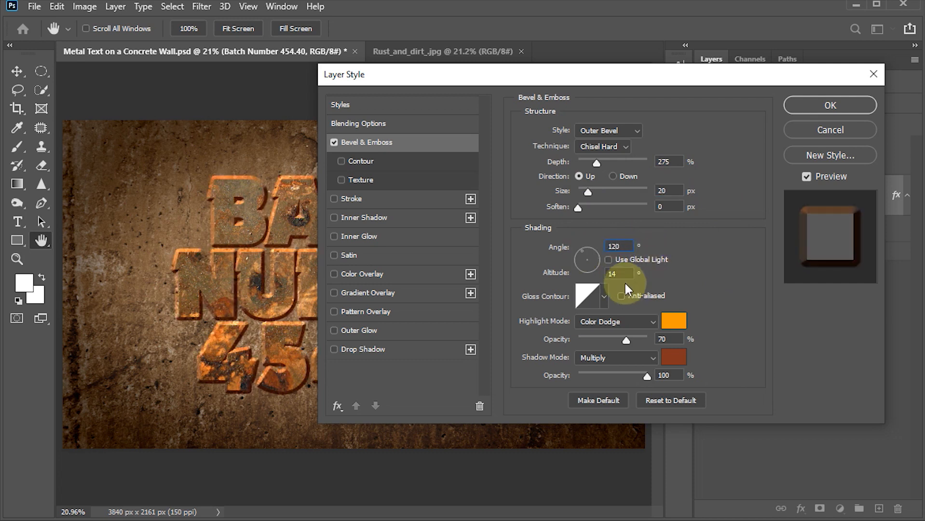
key(Tab)
text(3)
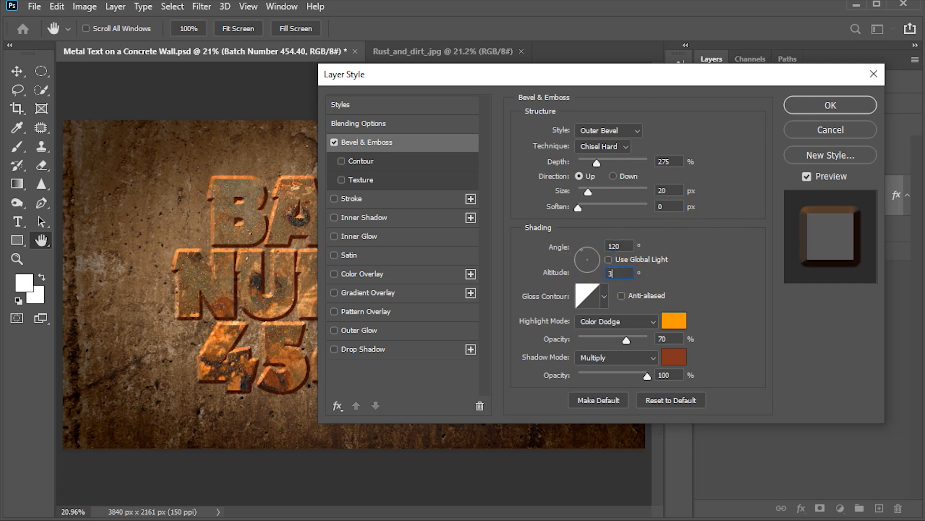
text(0)
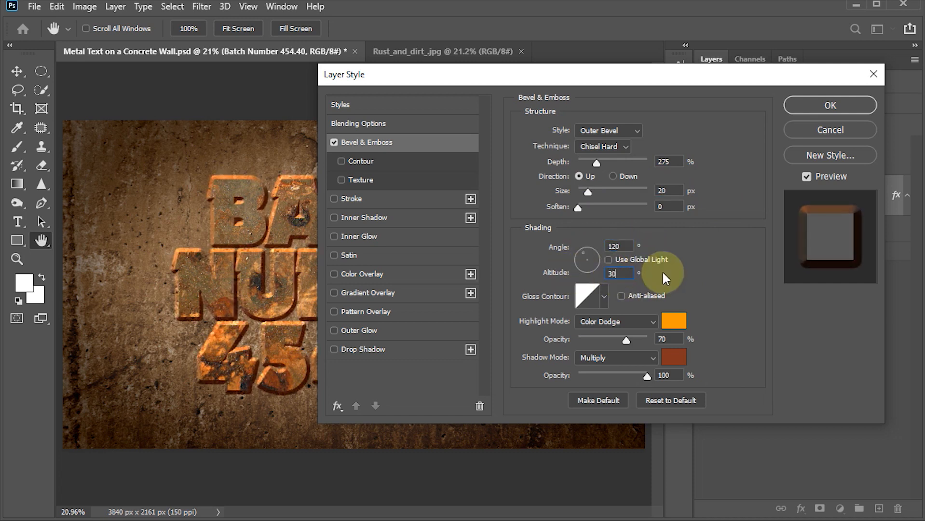
Choose Ring - Double as the bevel's gloss contour
click(602, 302)
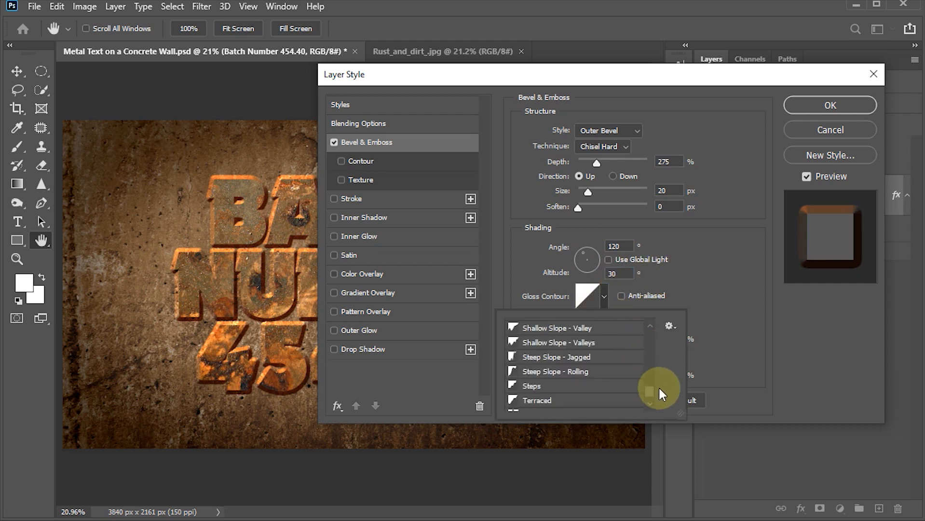
drag(647, 391, 648, 375)
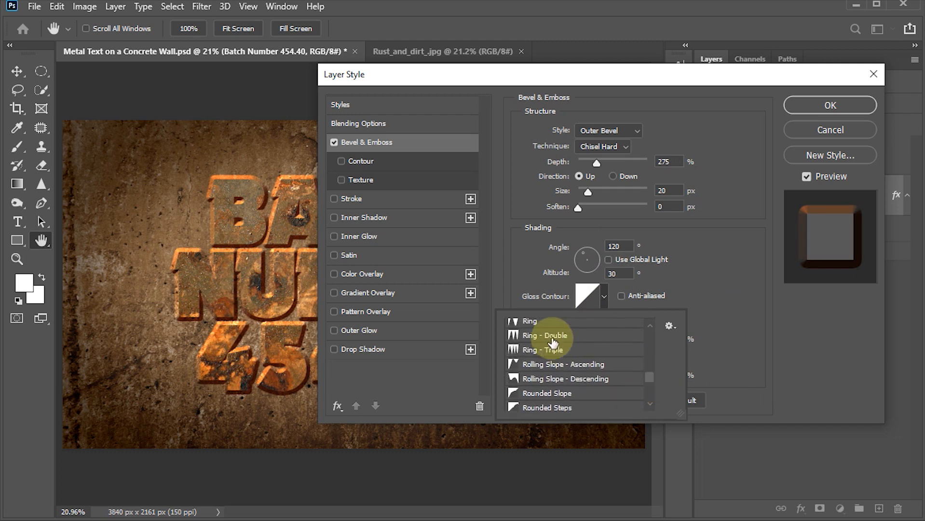
click(551, 339)
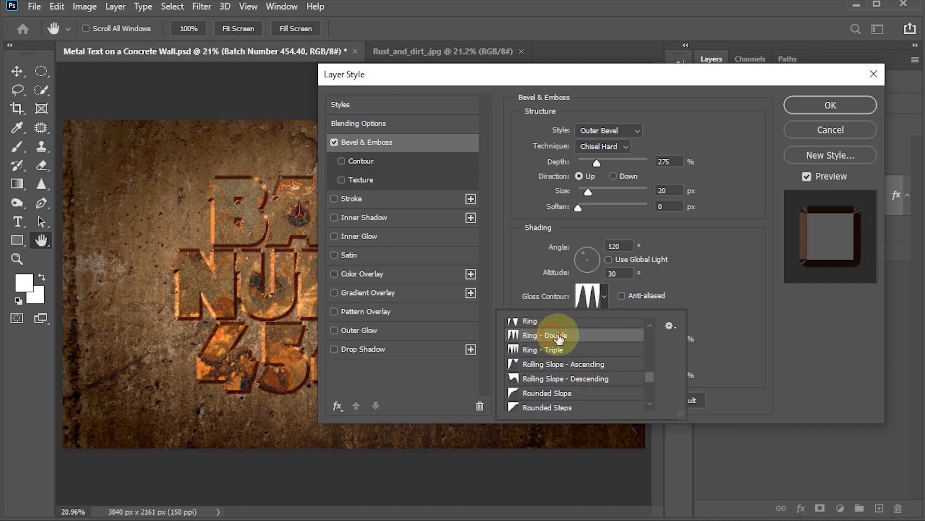
click(714, 311)
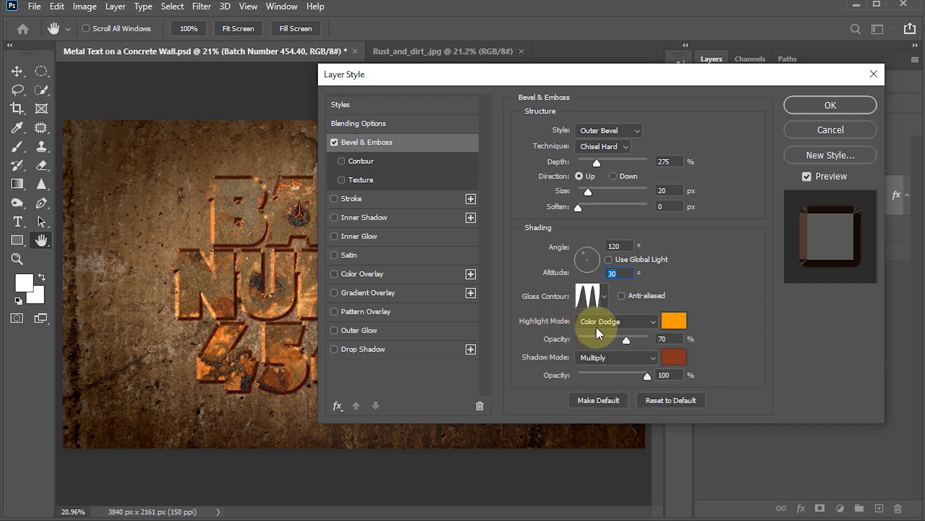
Use ff9a00 as the bevel's highlight color and set the highlight opacity to 65%
click(674, 322)
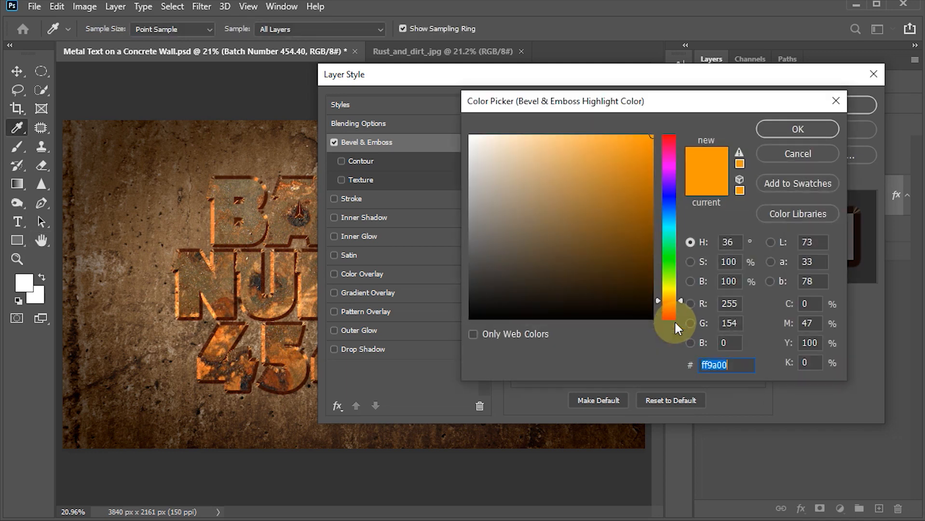
click(740, 369)
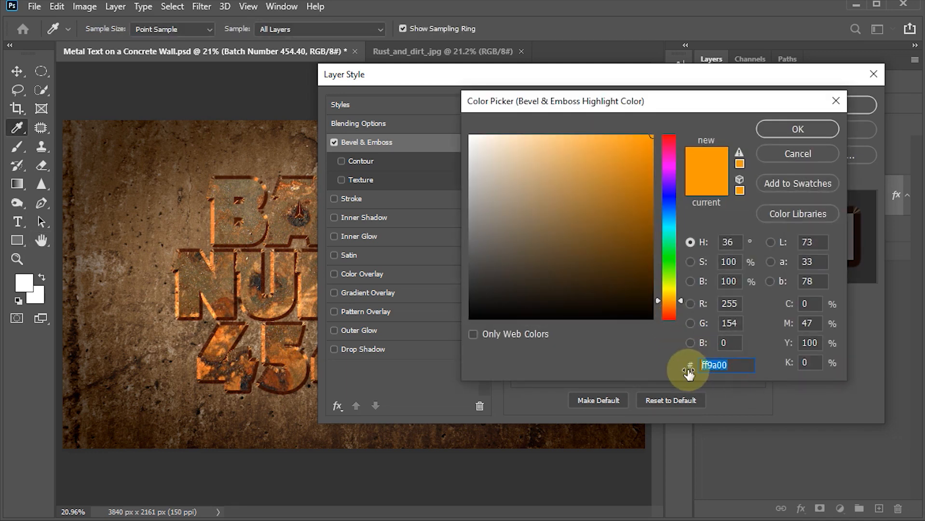
click(738, 367)
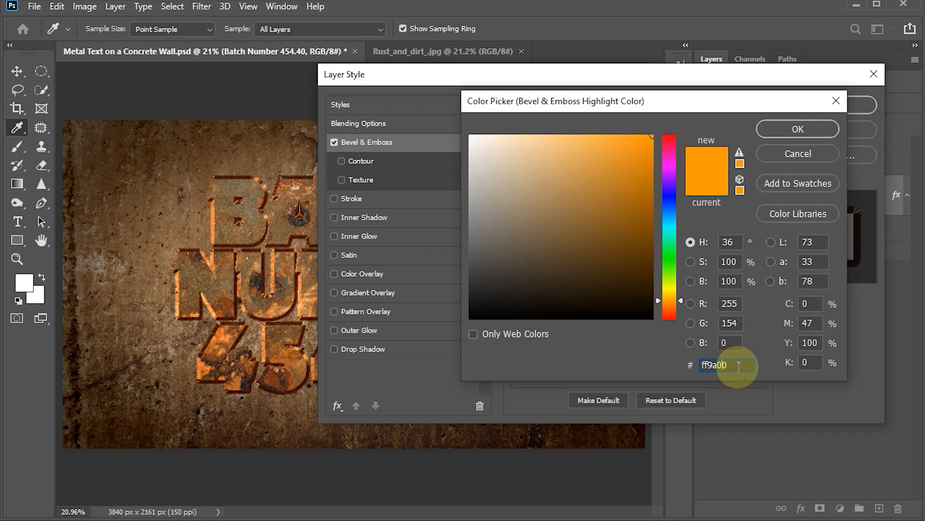
click(788, 132)
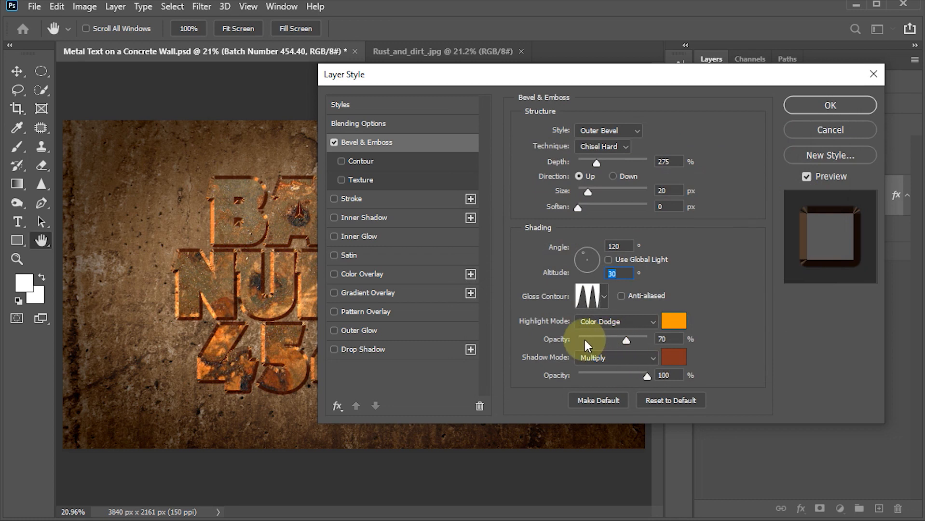
double_click(664, 339)
text(6)
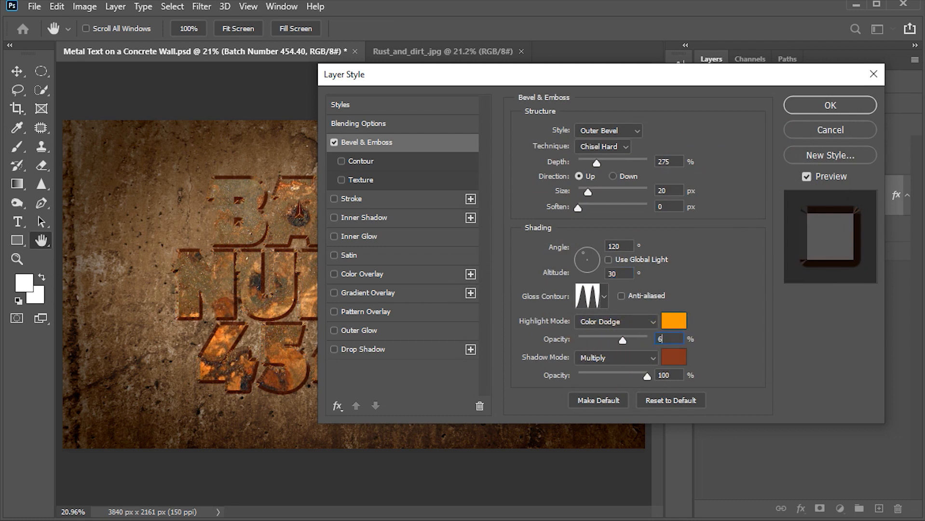
text(5)
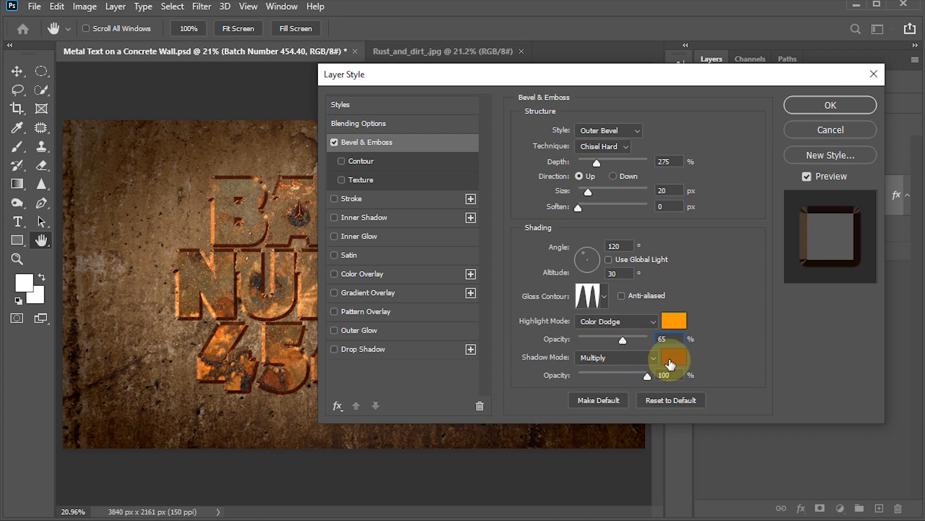
Use 83341e as the bevel's shadow color with a shadow opacity of 100%
click(669, 358)
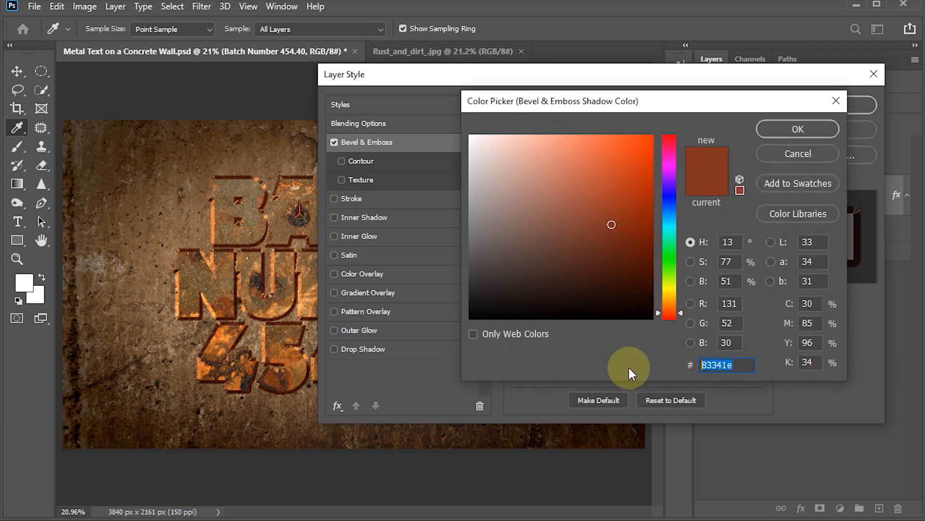
click(736, 366)
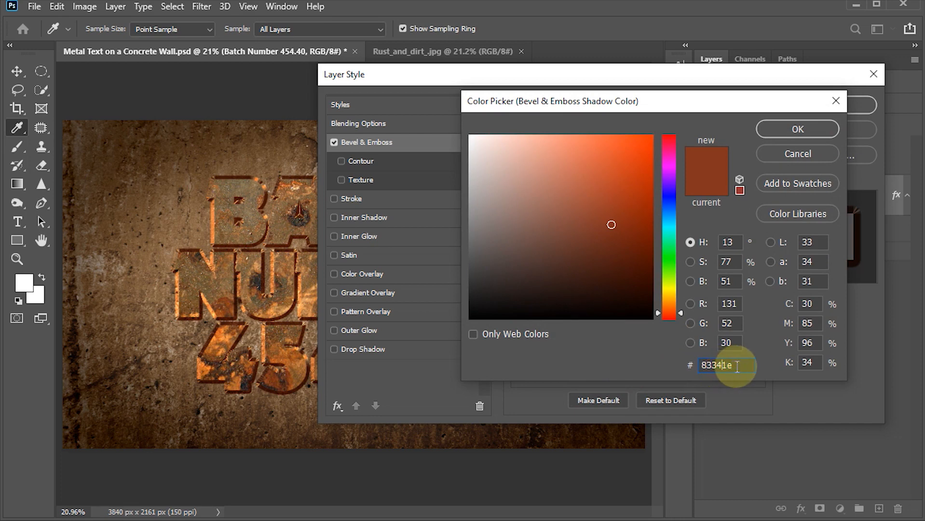
click(797, 129)
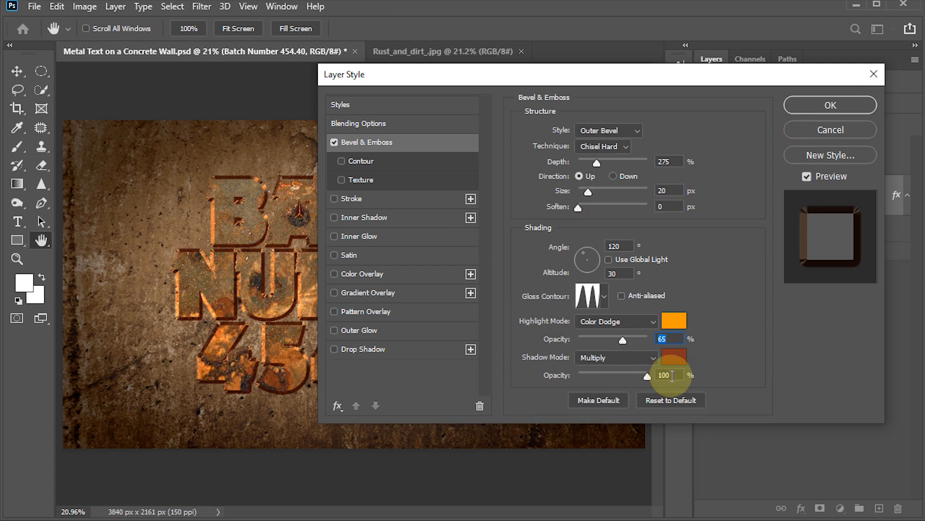
click(647, 376)
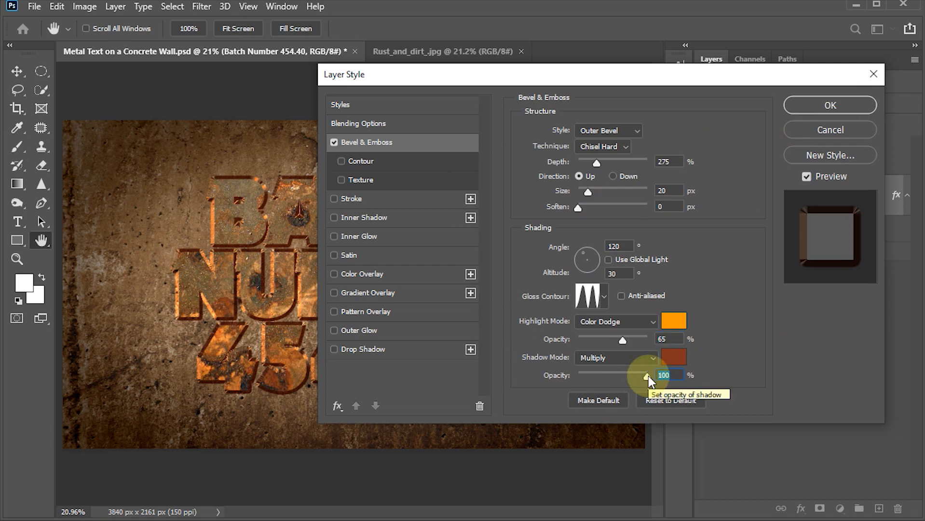
Enable the bevel's Contour option with the Steep Slope - Rolling shape and a range of 70%
click(340, 161)
click(362, 163)
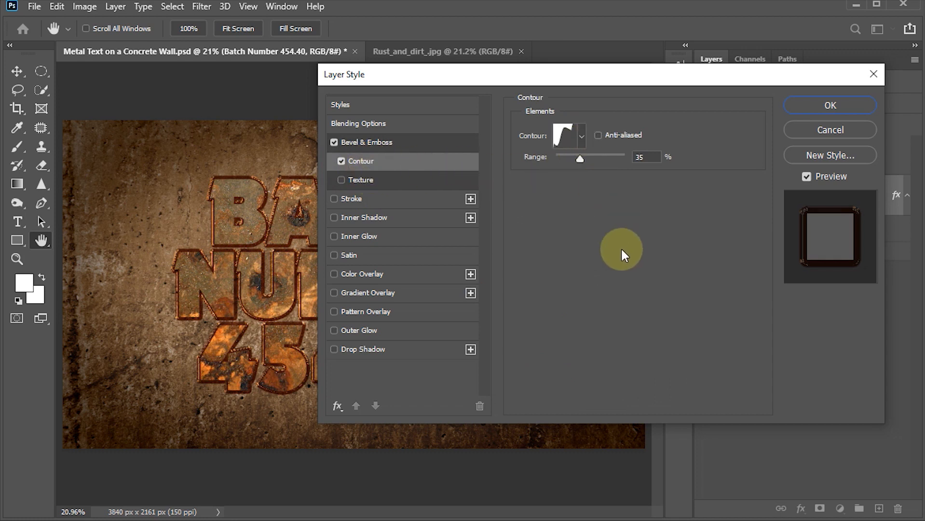
click(582, 135)
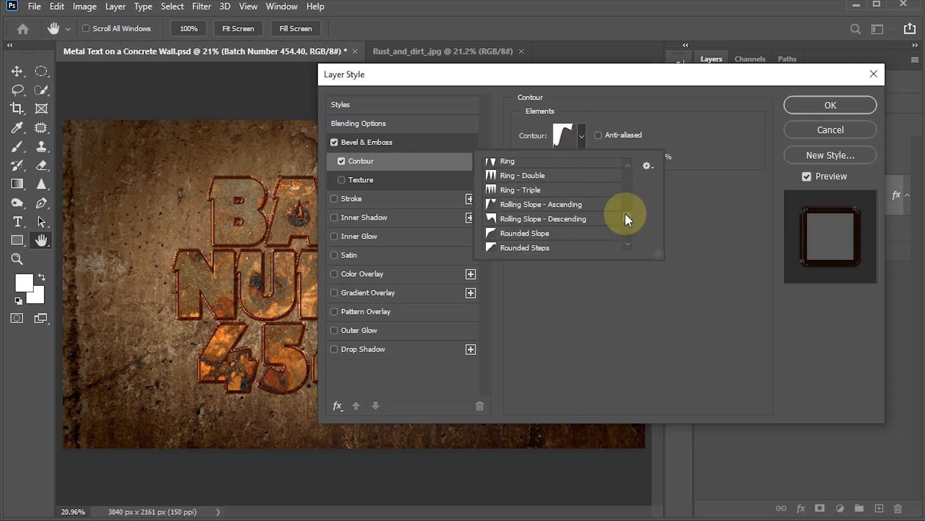
mouse_move(625, 212)
mouse_down()
mouse_move(630, 233)
mouse_move(631, 223)
mouse_up()
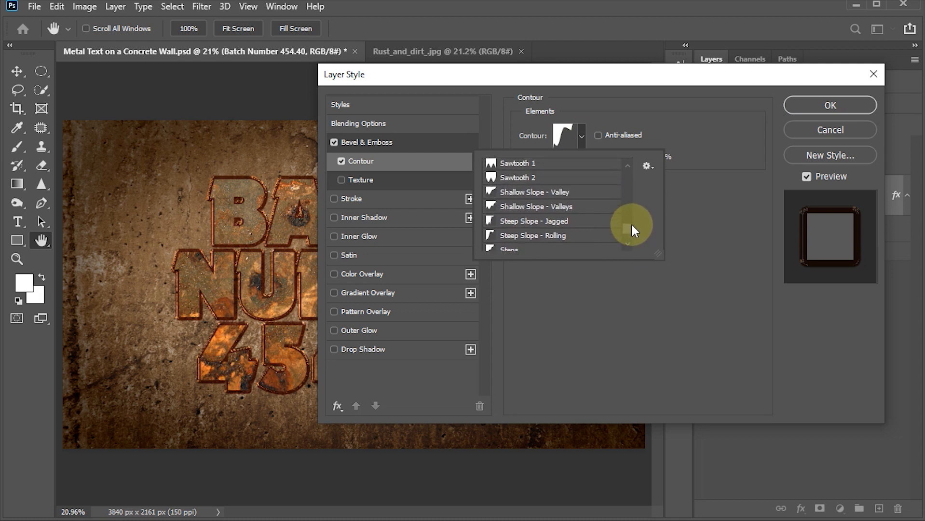
click(561, 237)
click(613, 322)
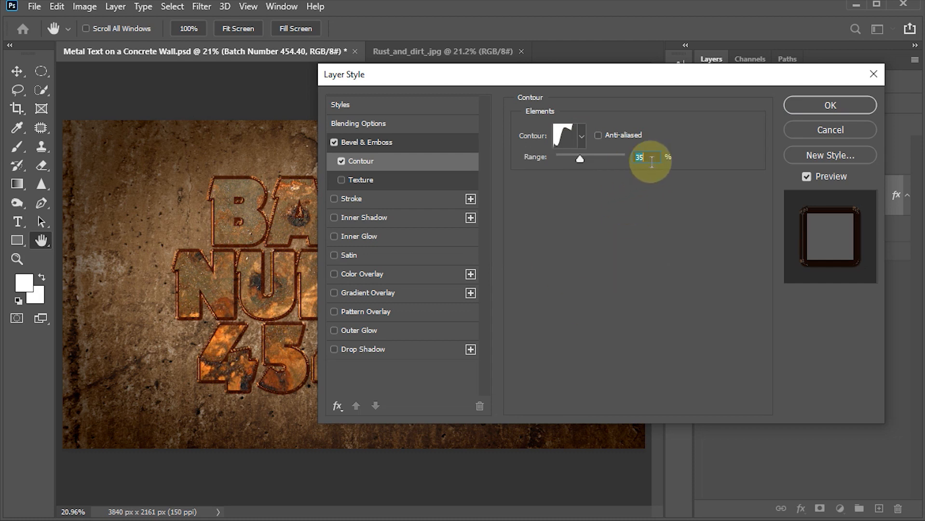
text(70)
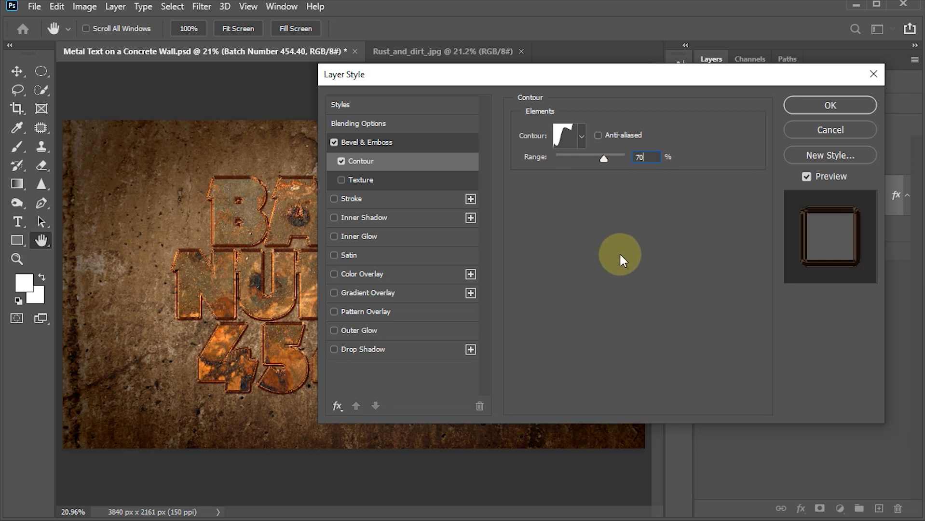
Enable Inner Glow on the text with an opacity of 30% and the color 390c01
click(335, 238)
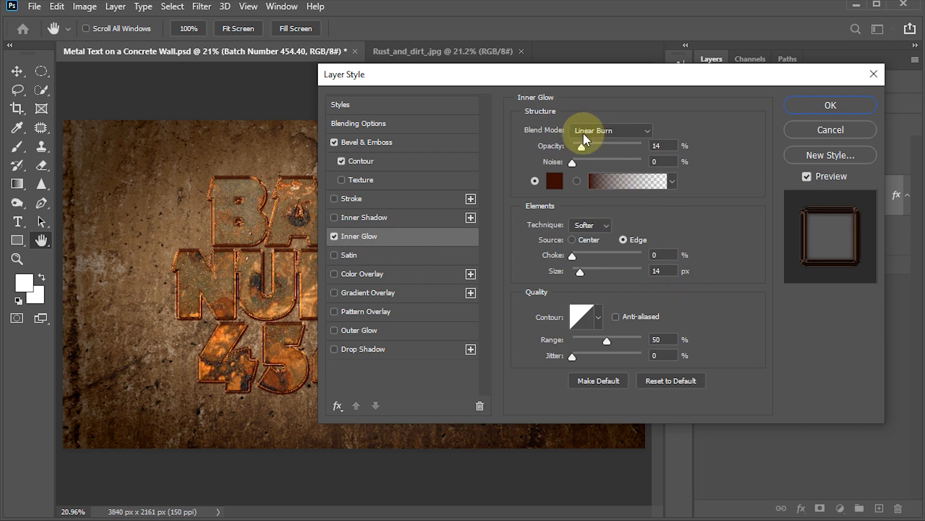
double_click(662, 146)
text(30)
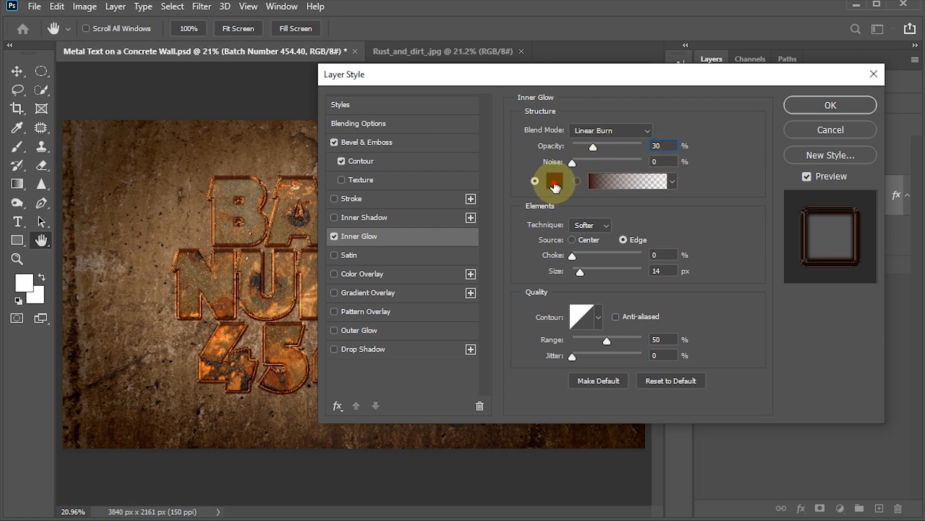
click(554, 185)
click(740, 365)
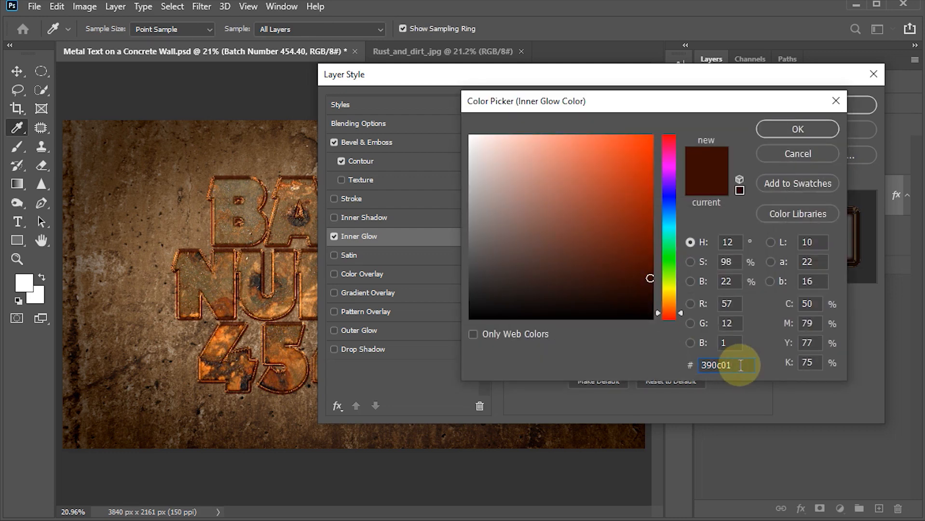
click(802, 127)
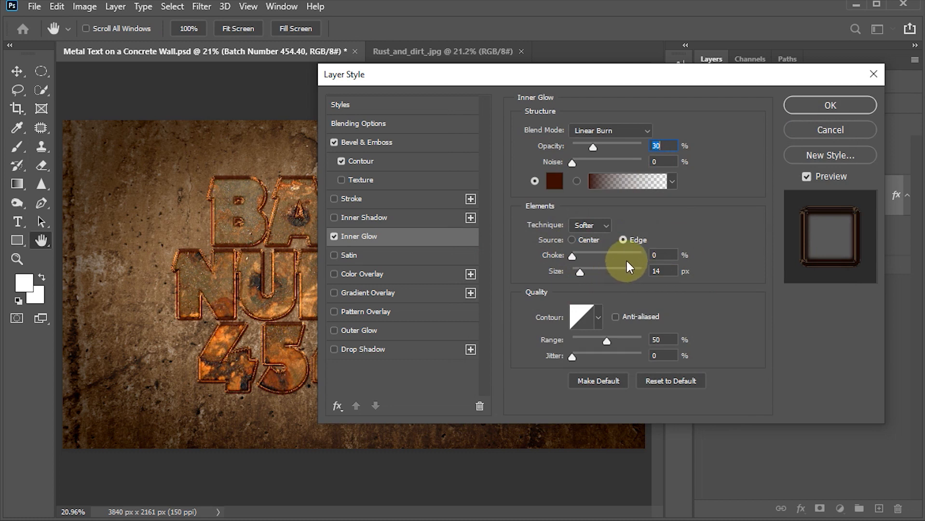
Set the inner glow's size to 35 px and choose Linear as its contour
double_click(663, 271)
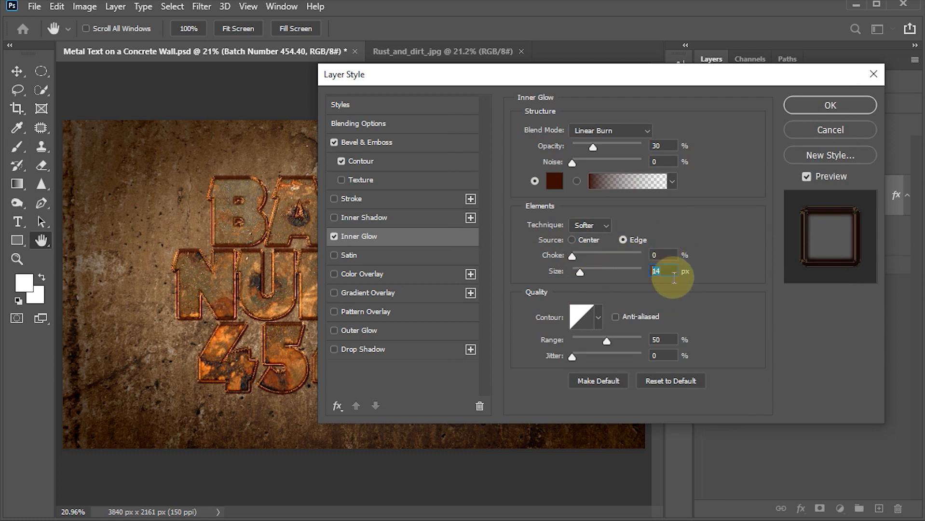
text(35)
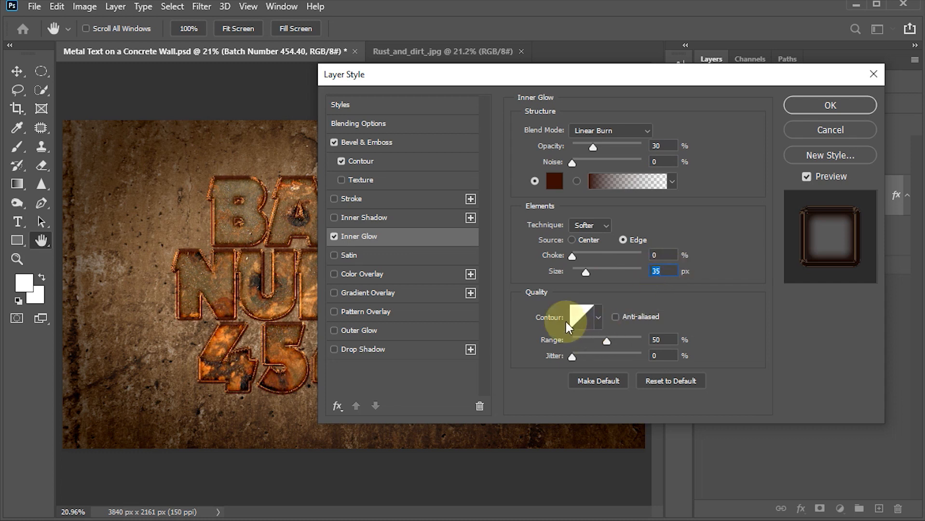
click(598, 317)
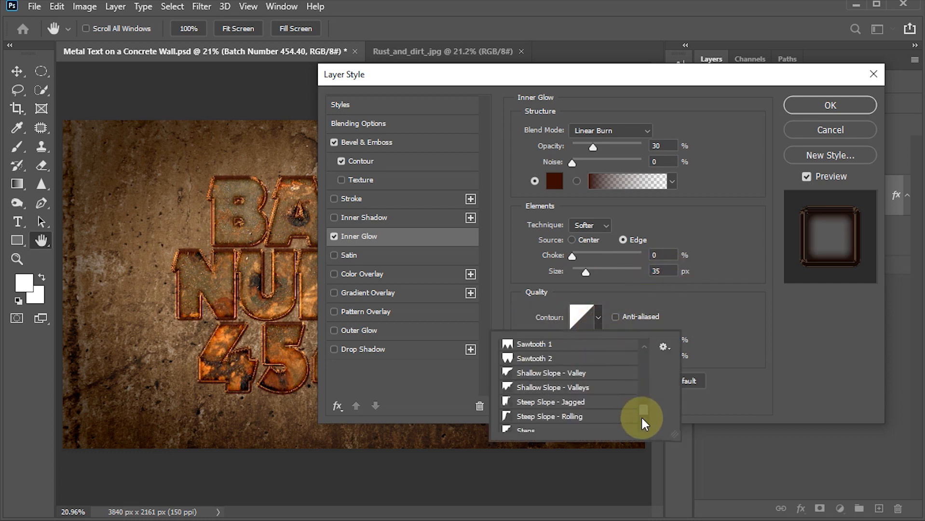
drag(641, 415, 642, 351)
click(525, 346)
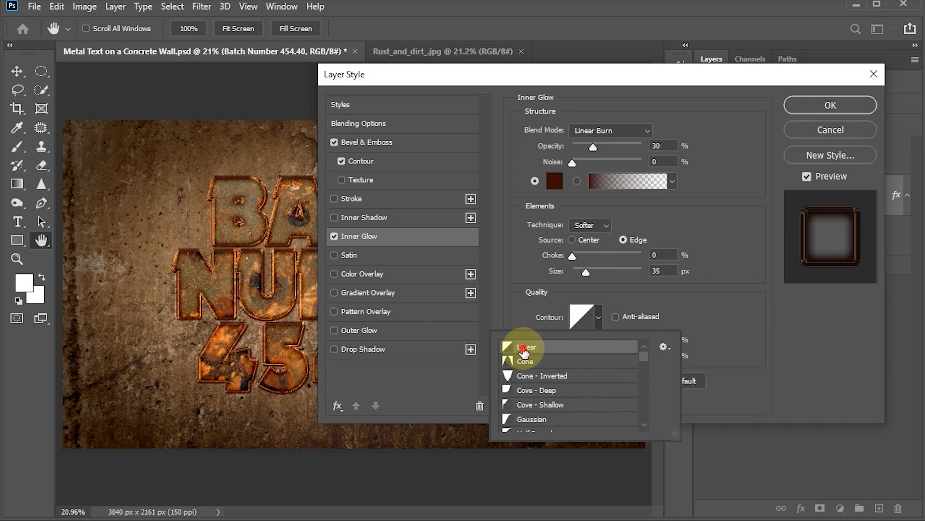
click(739, 338)
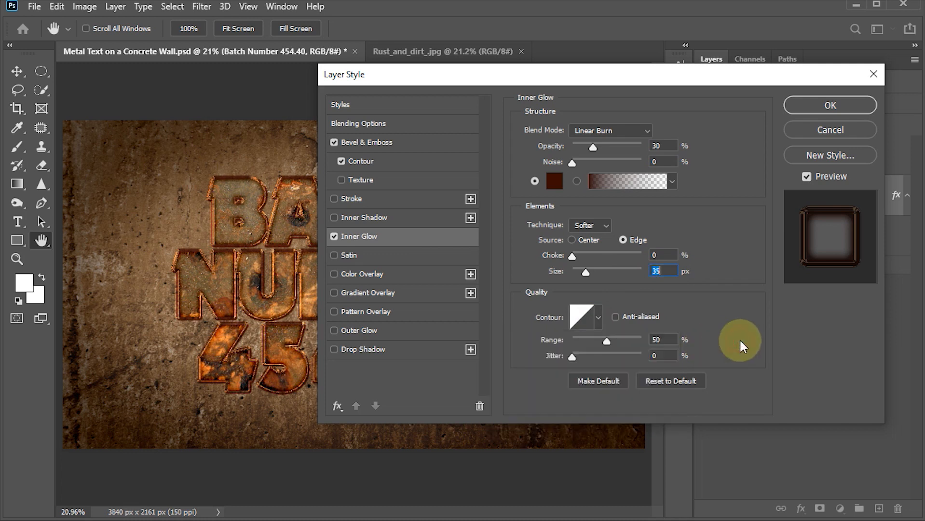
click(661, 339)
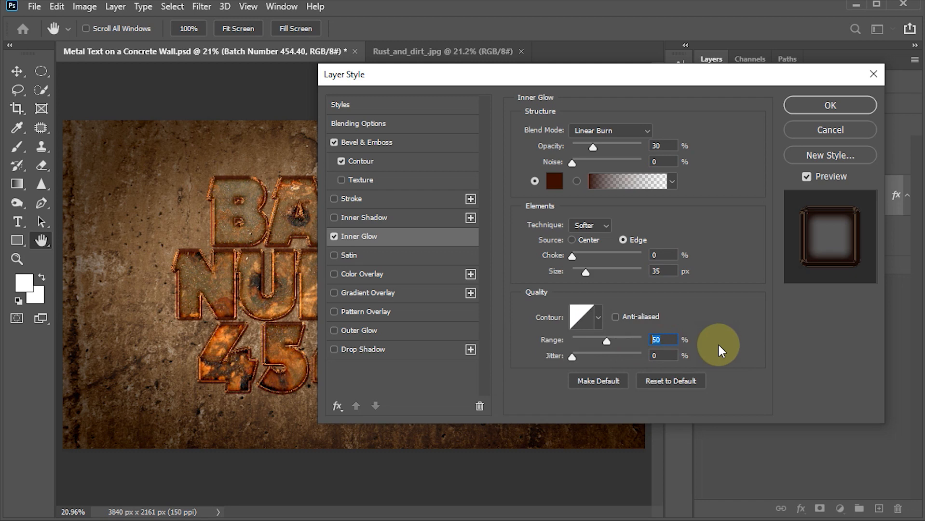
Enable Outer Glow on the text and set its opacity to 20%, keeping the color black
click(337, 332)
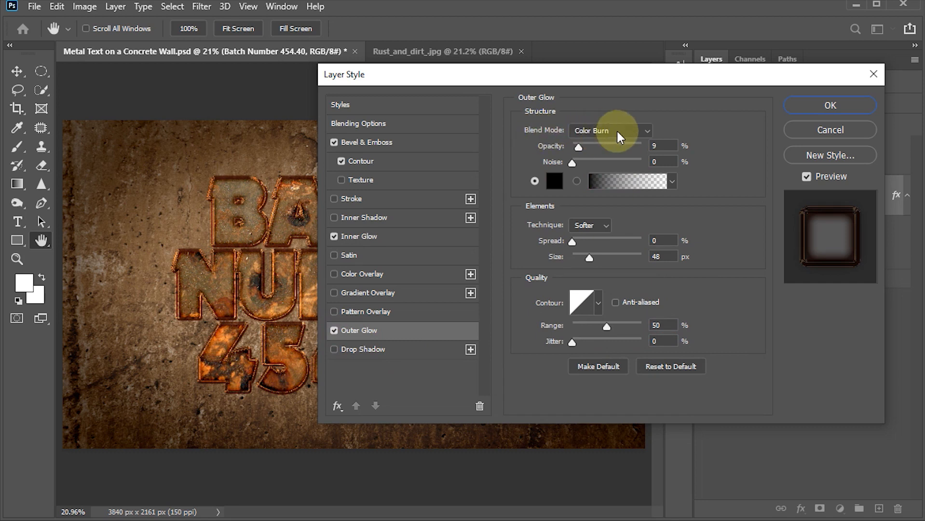
click(651, 145)
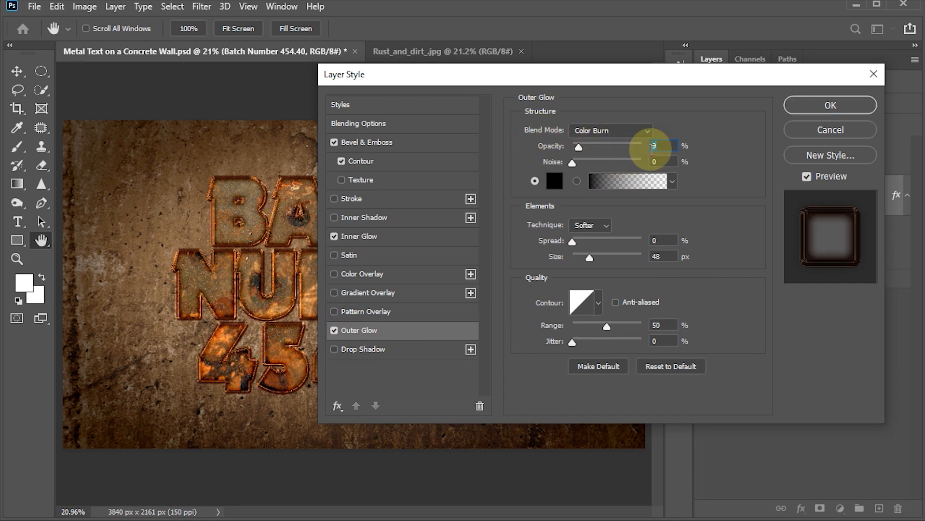
text(20)
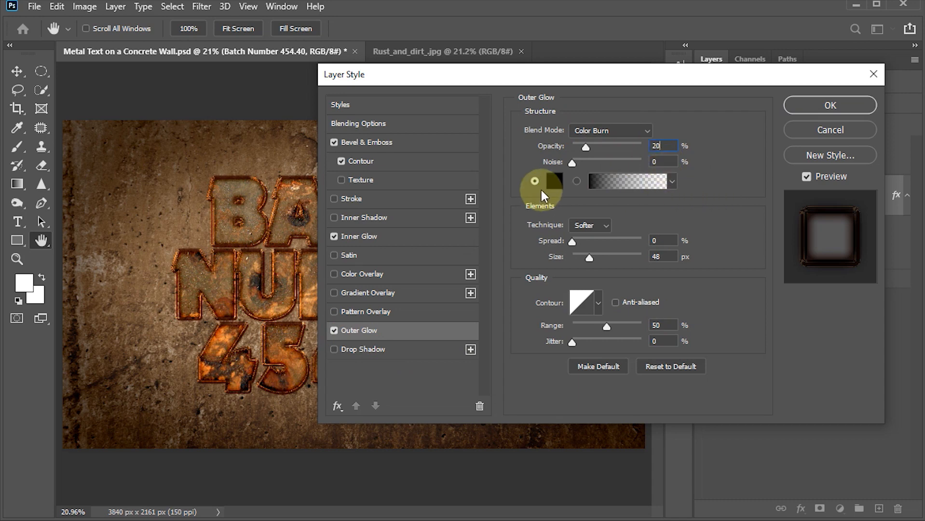
click(556, 187)
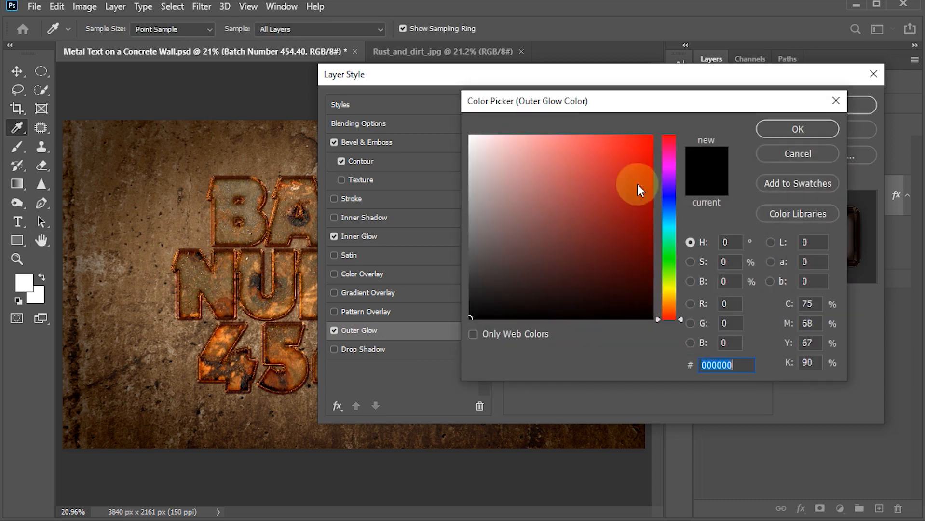
click(801, 154)
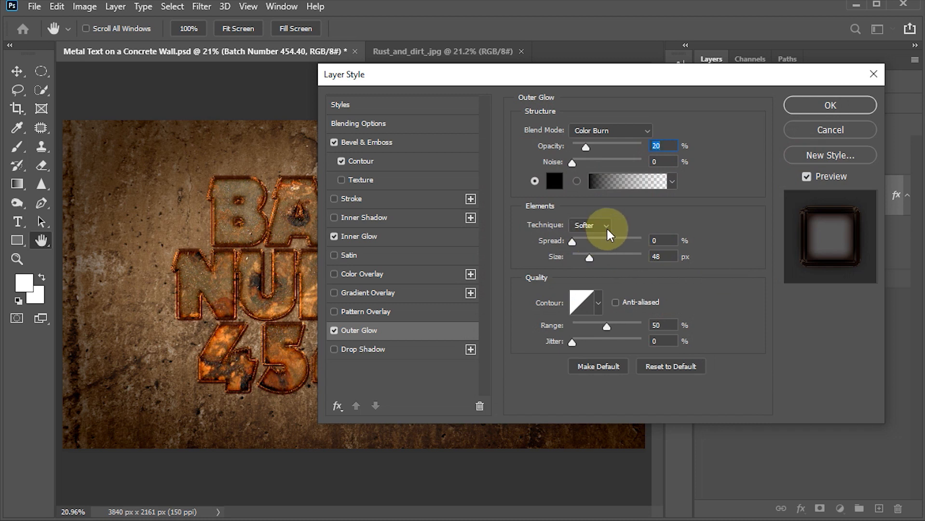
Set the outer glow's size to 85 px, keeping the Linear contour and 50% range
click(663, 240)
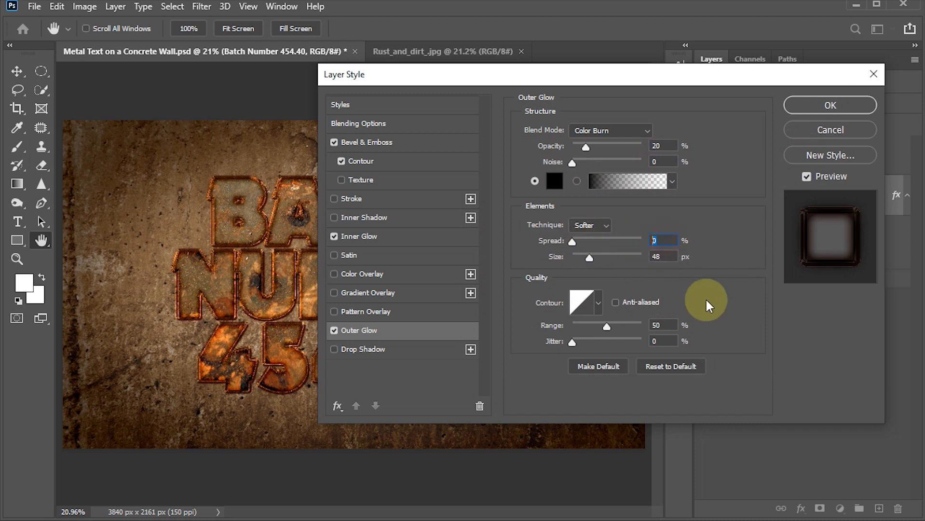
click(658, 256)
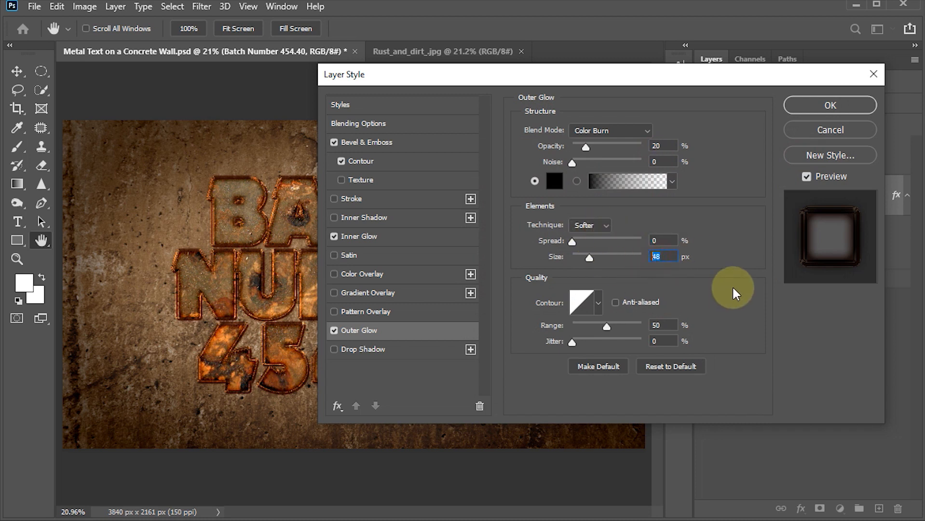
text(85)
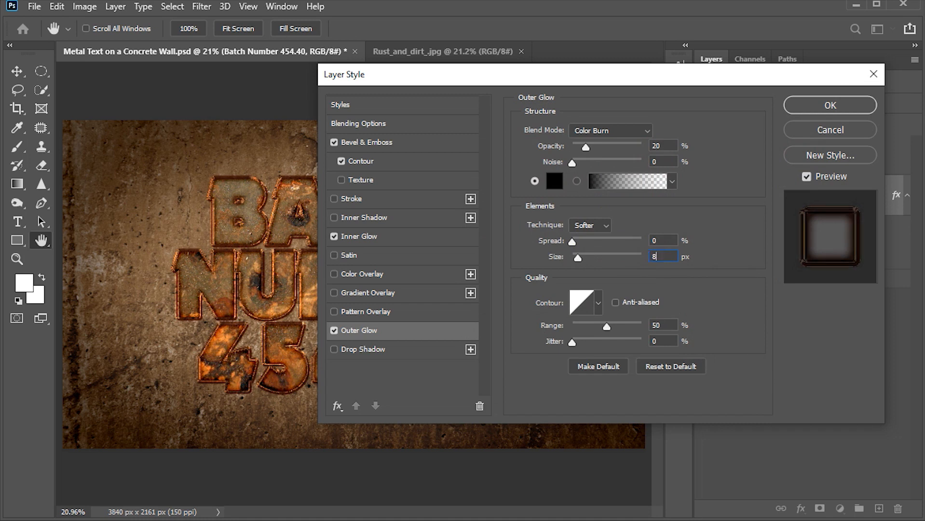
click(599, 307)
click(598, 305)
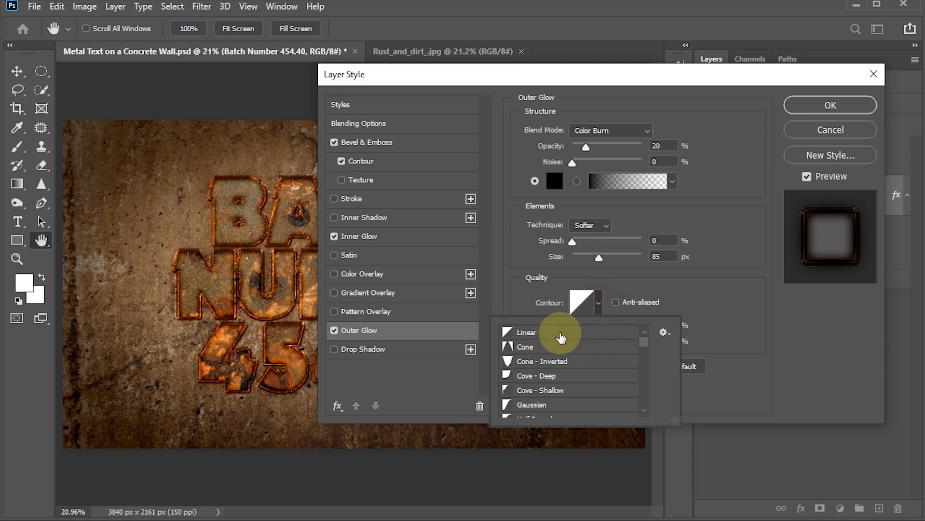
click(726, 325)
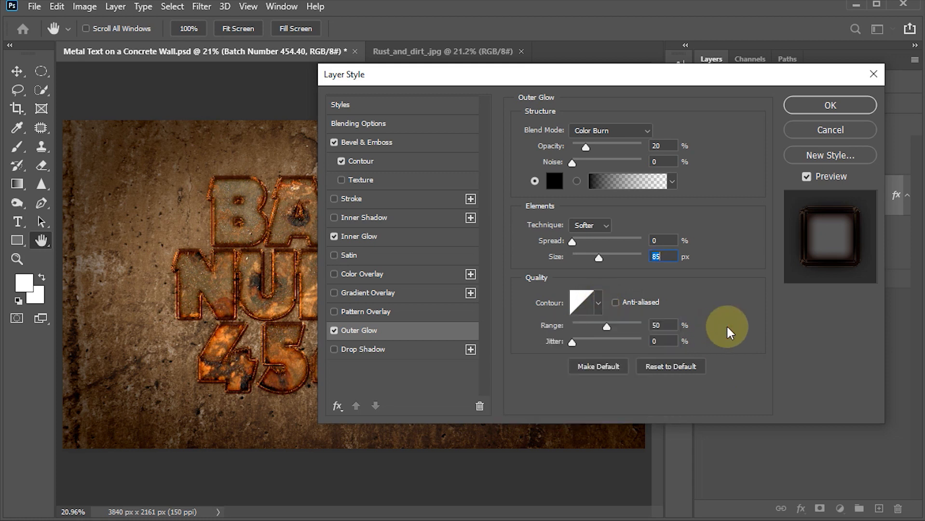
click(662, 325)
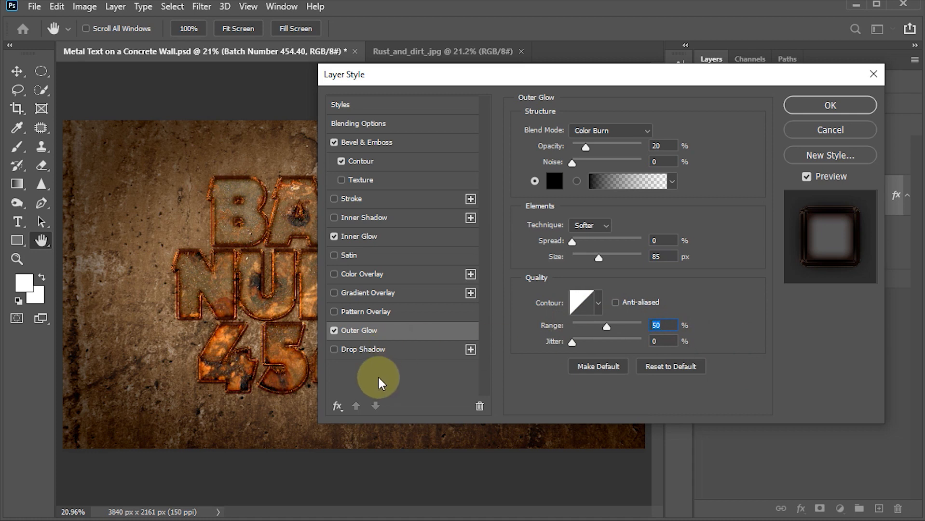
Enable Drop Shadow on the text with an opacity of 45% and an angle of 150°
click(362, 349)
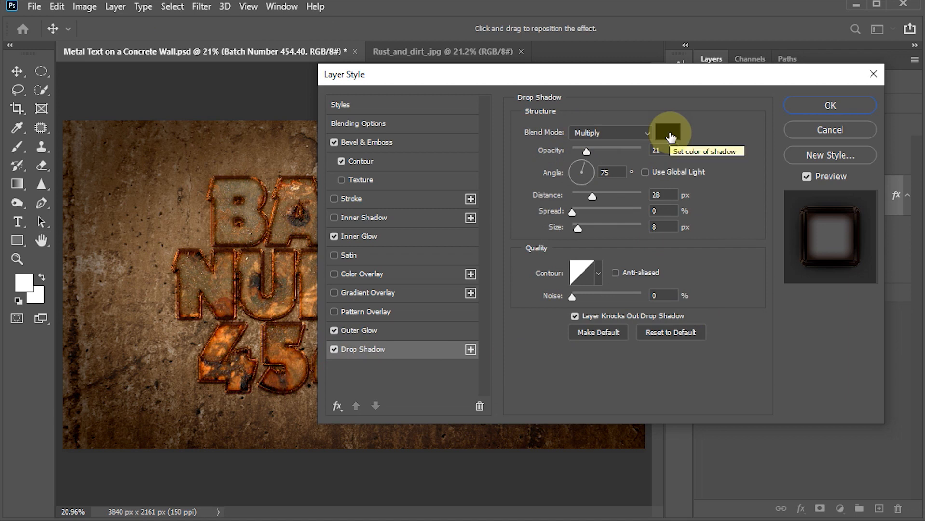
double_click(659, 150)
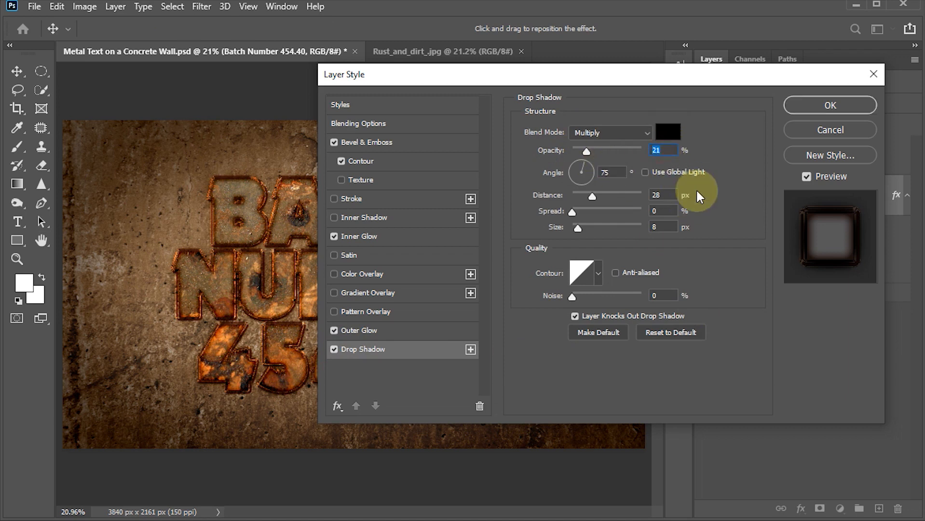
text(45)
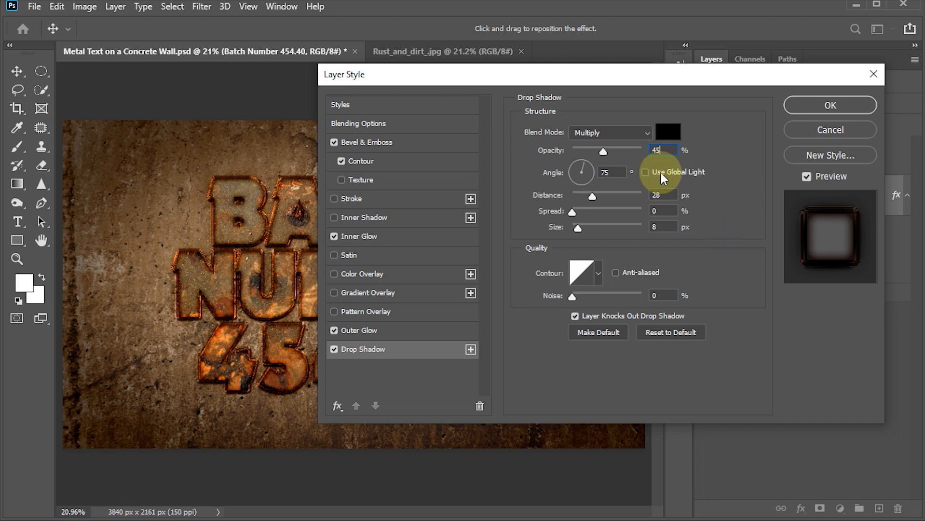
click(574, 174)
text(1)
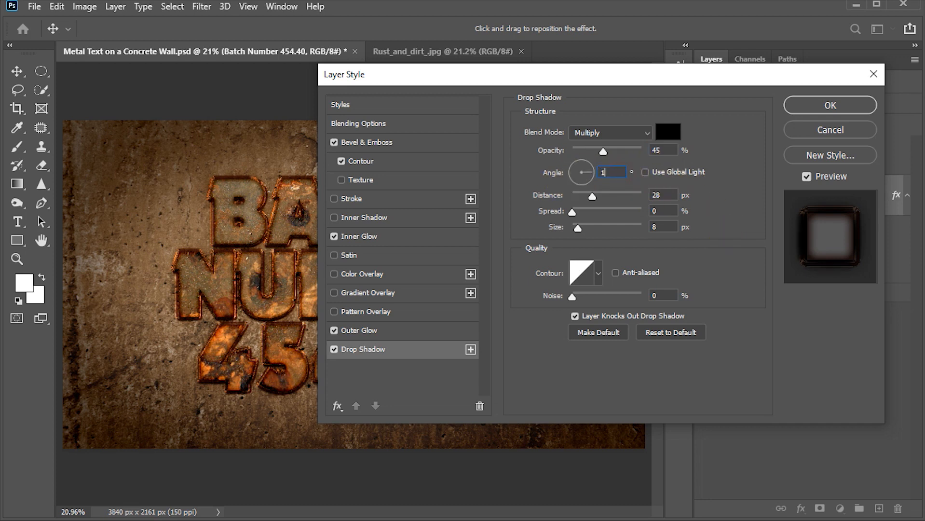
text(50)
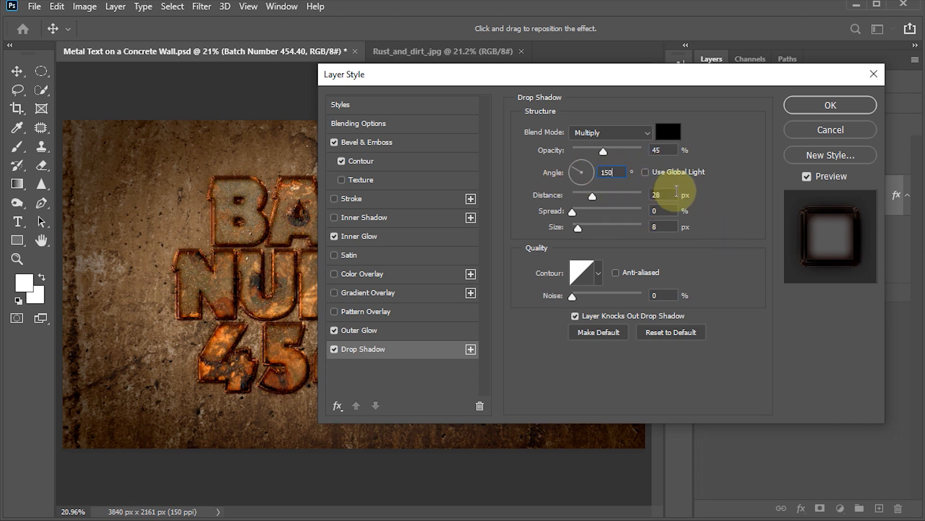
Set the drop shadow's distance to 55 px and size to 15 px, and apply the layer style
click(675, 194)
text(55)
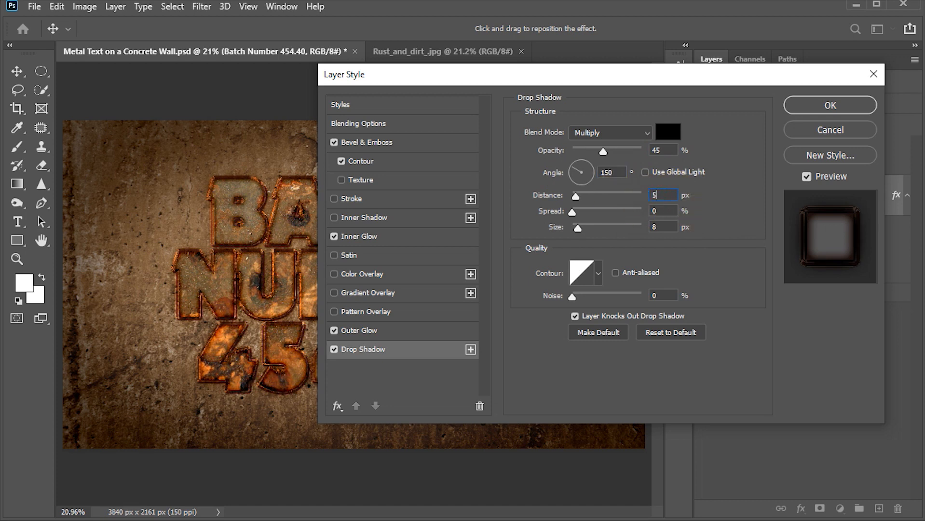
click(663, 211)
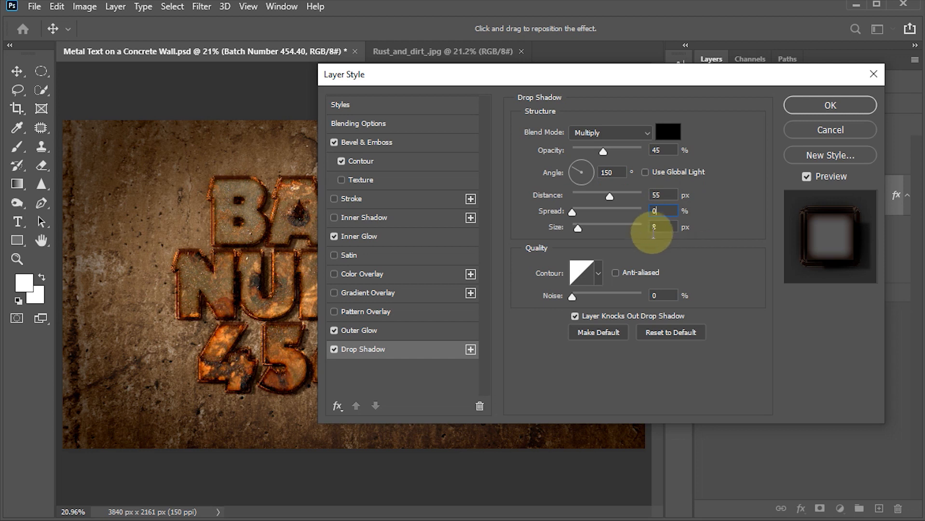
double_click(654, 227)
text(15)
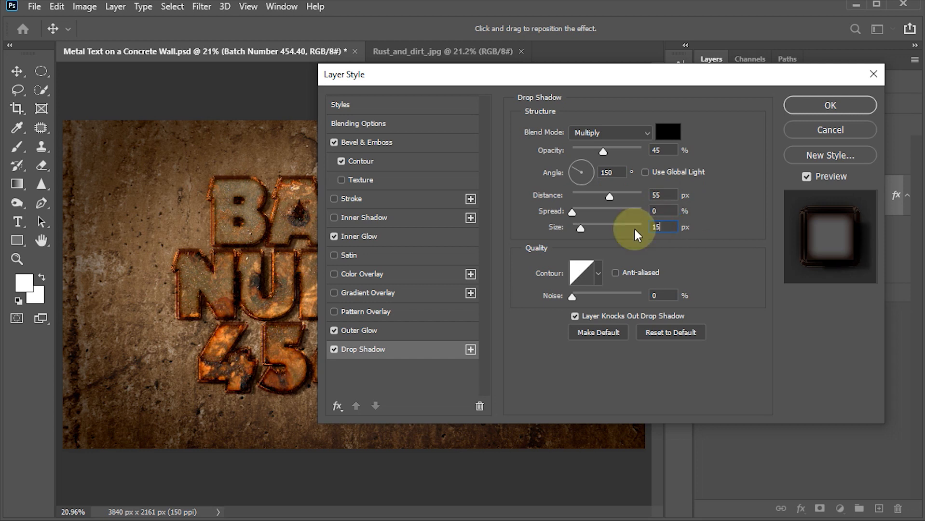
click(600, 277)
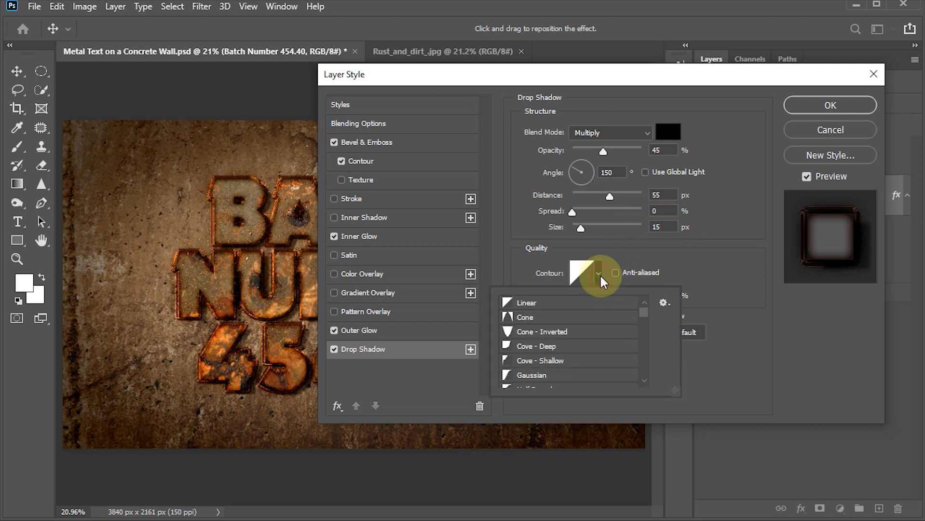
click(744, 278)
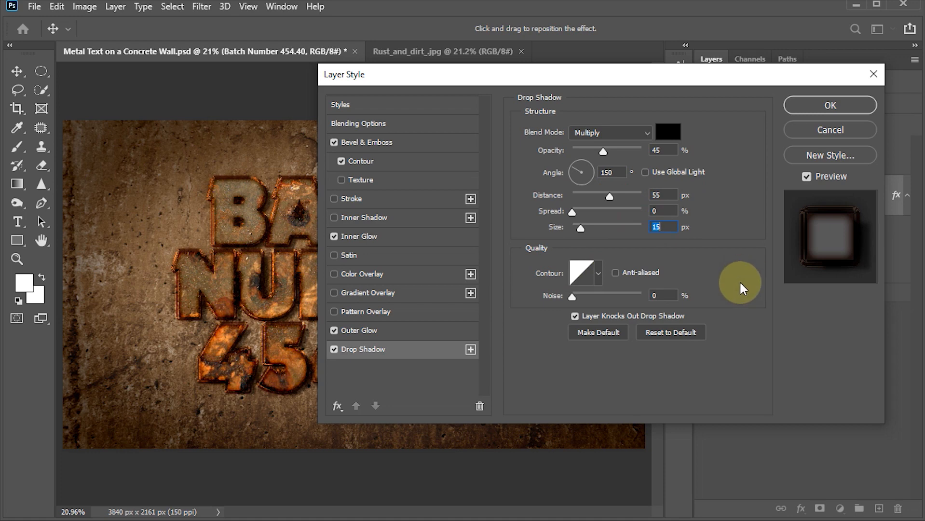
click(816, 107)
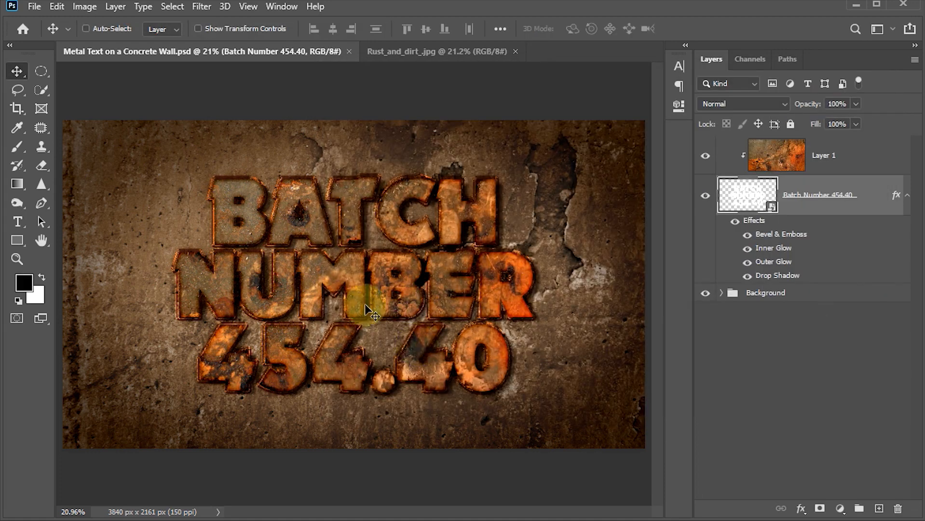
Add a Curves adjustment layer directly above the rust texture in Layer 1
click(764, 167)
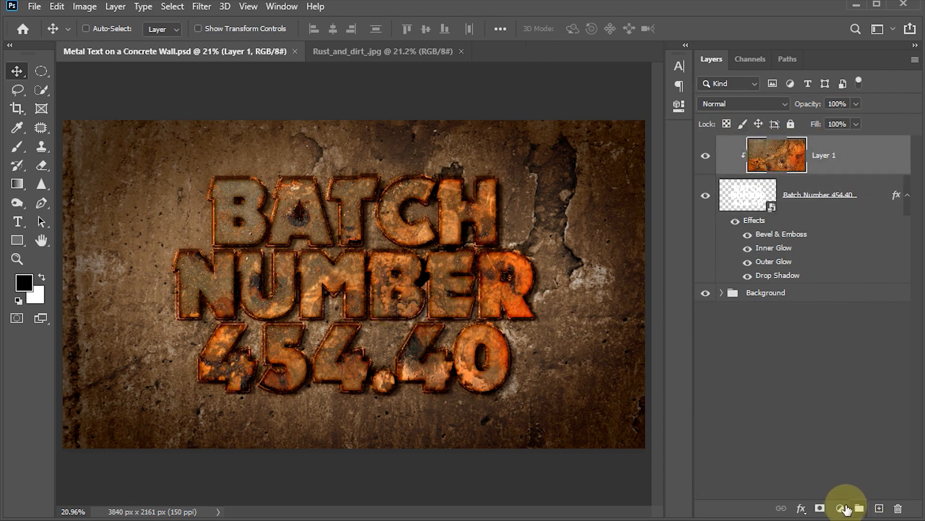
click(841, 509)
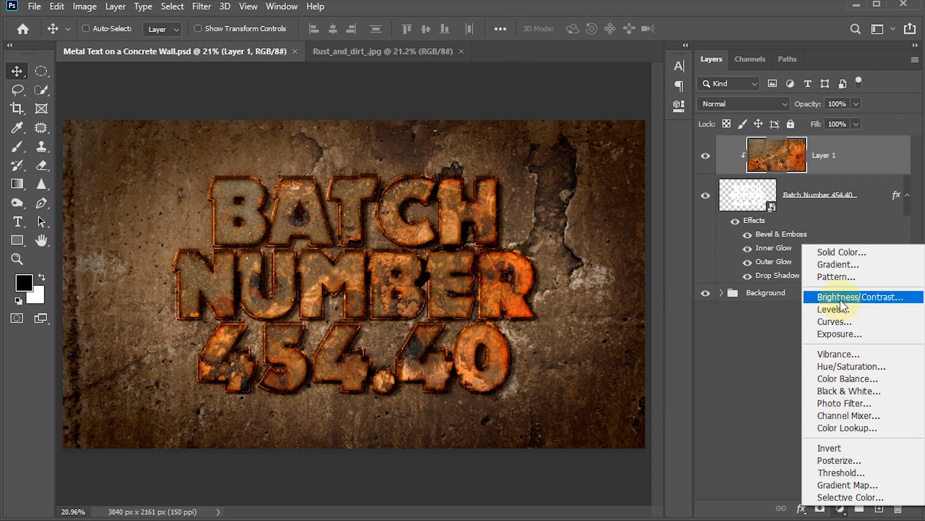
click(842, 322)
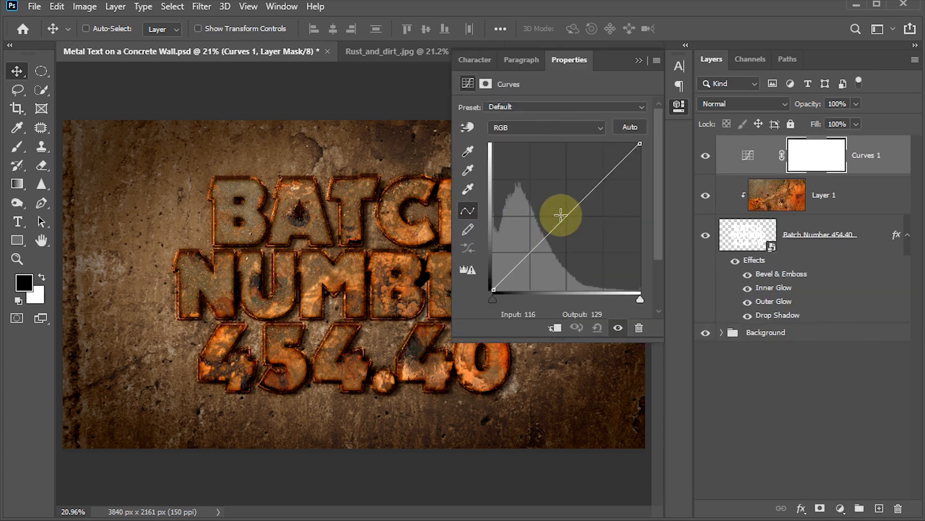
Lower the white endpoint's output on the Curves adjustment and shape an S-curve with raised upper midtones and slightly darkened shadows
drag(639, 146, 642, 178)
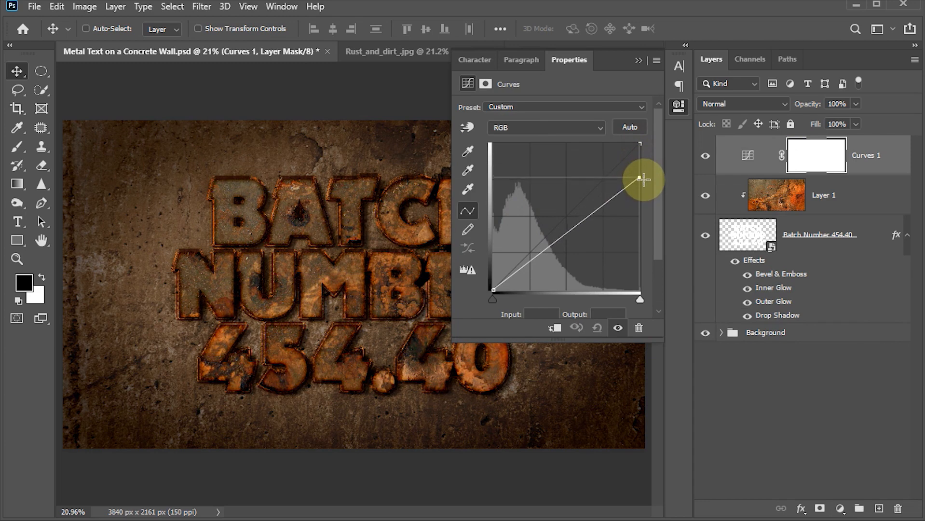
click(576, 228)
drag(576, 228, 594, 202)
drag(542, 242, 540, 254)
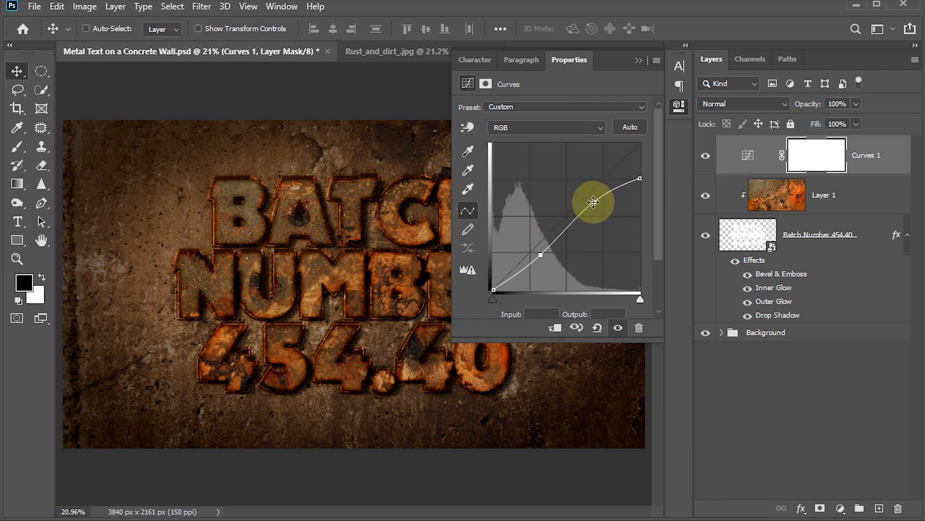
drag(593, 202, 594, 199)
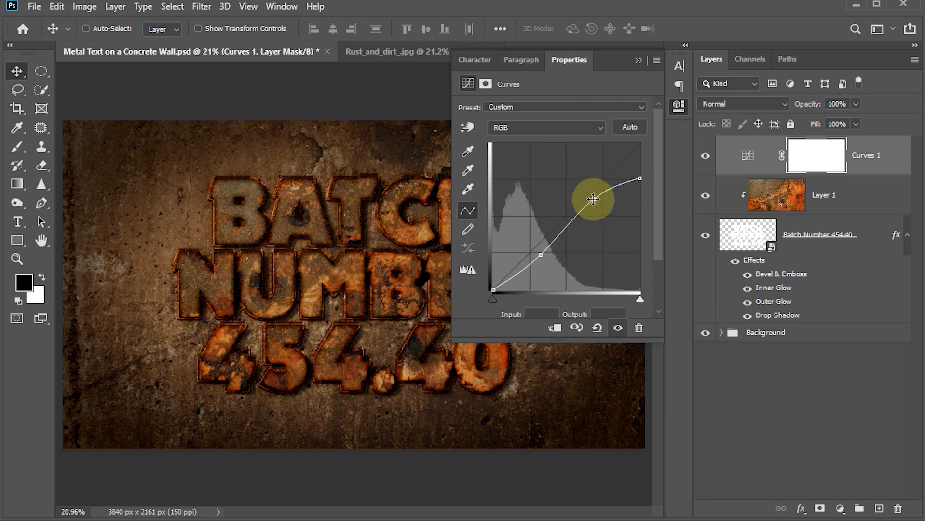
click(671, 108)
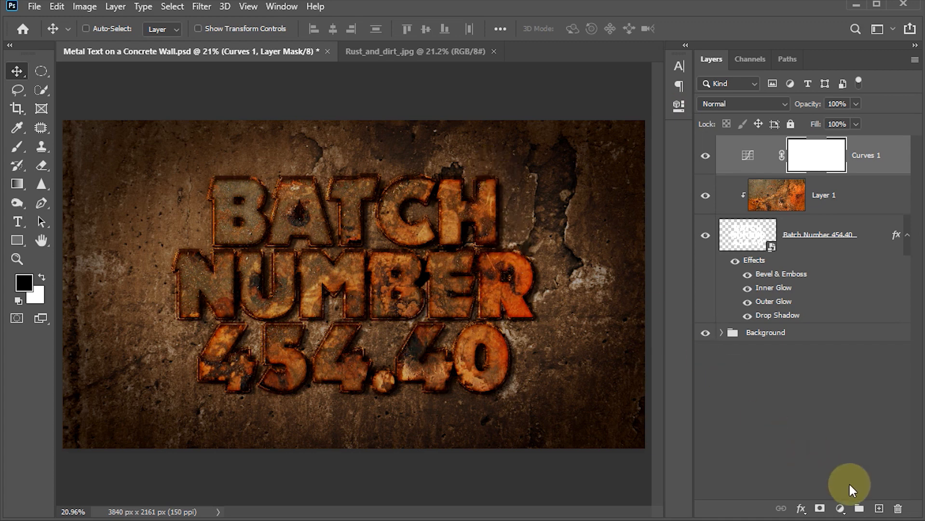
Add a new layer above Curves 1 and draw a closed diagonal band path with the Pen tool, from the image's upper-left to lower-right corner
click(878, 508)
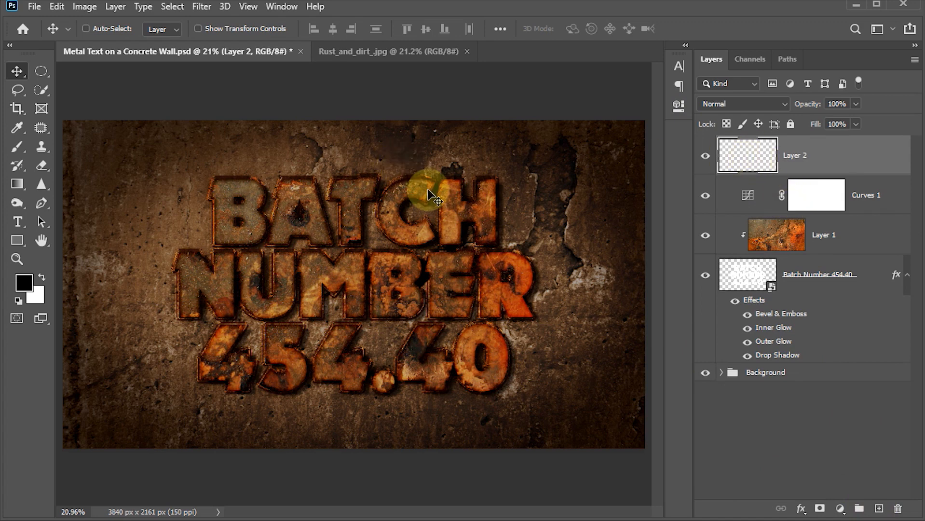
key(p)
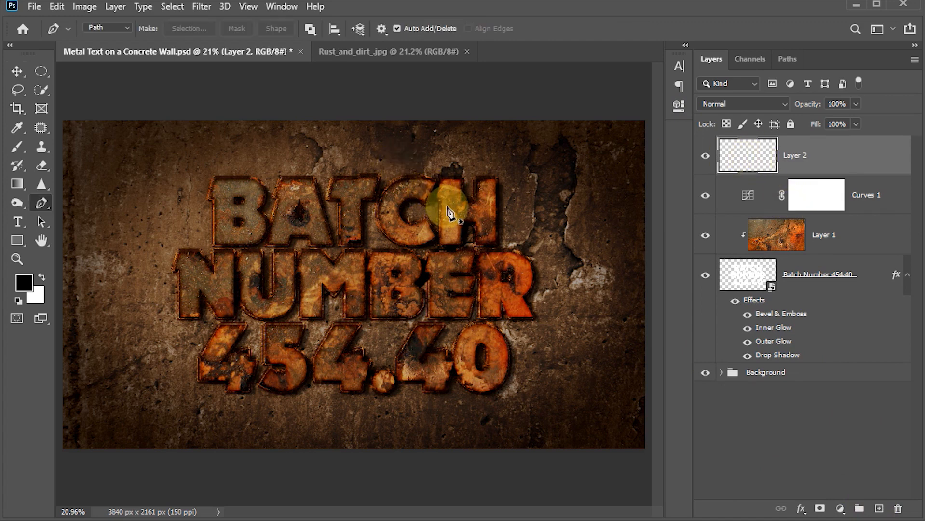
scroll(450, 208, down, 1)
scroll(450, 208, down, 1)
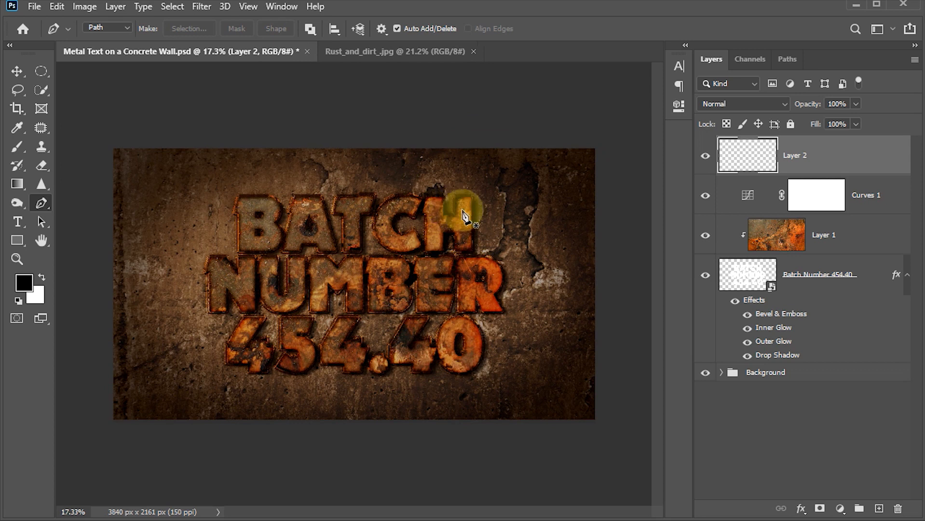
click(290, 107)
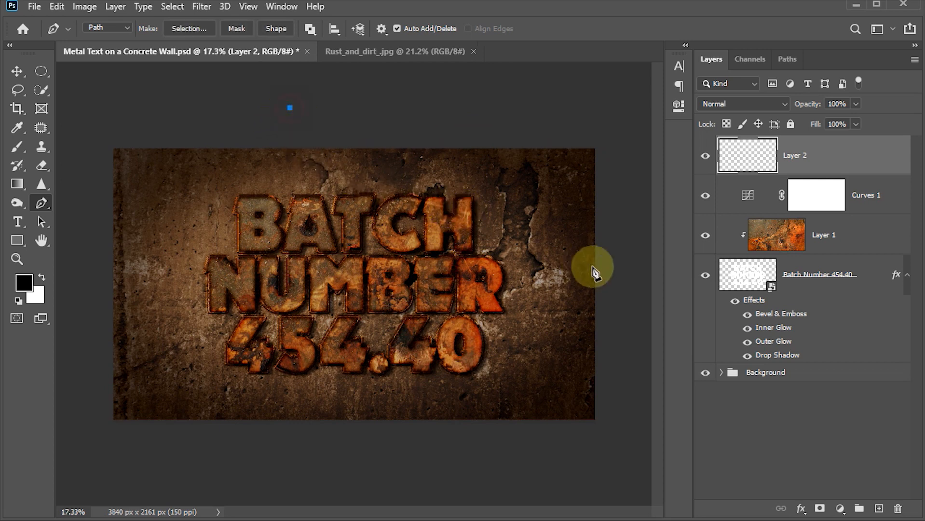
click(618, 290)
drag(617, 290, 624, 316)
click(629, 376)
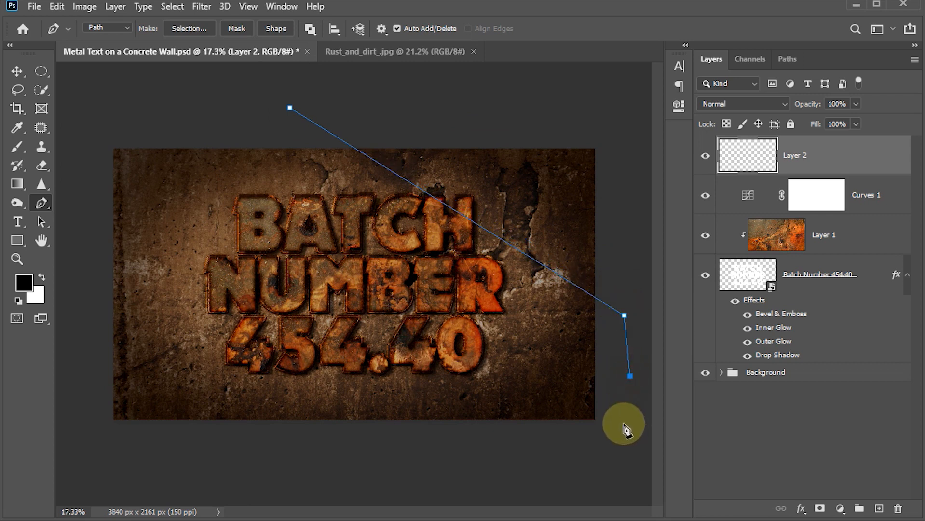
click(611, 457)
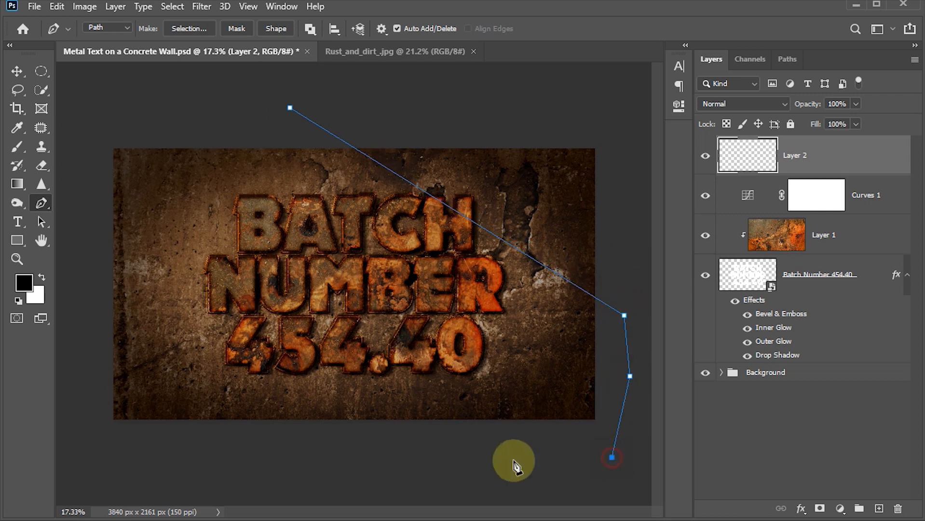
click(389, 438)
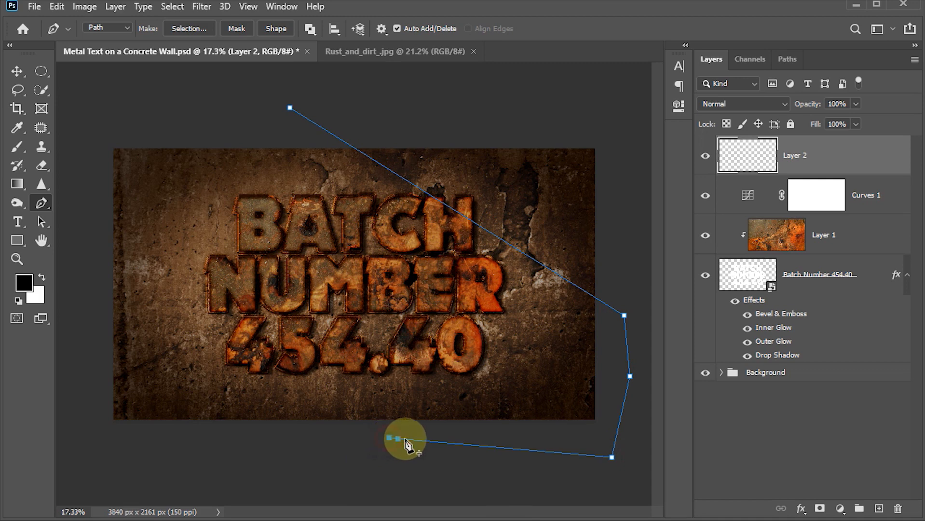
click(90, 198)
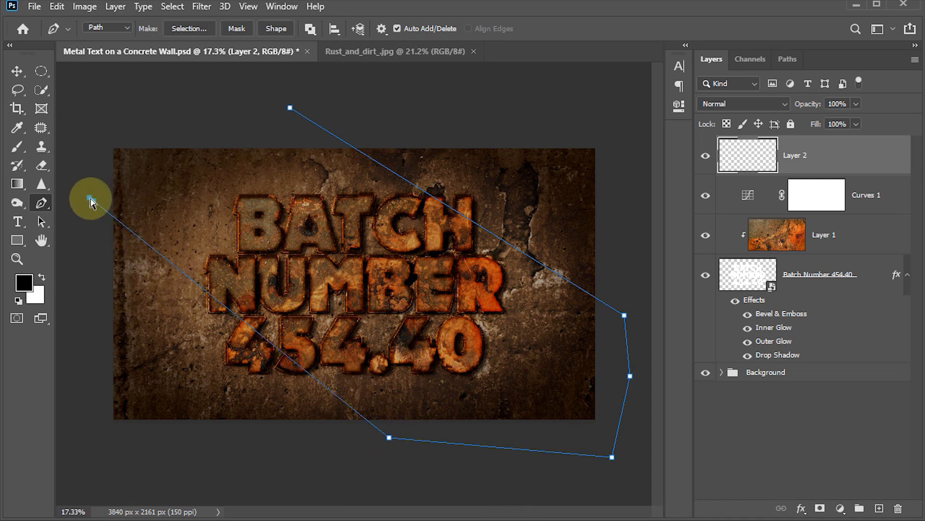
drag(90, 199, 92, 161)
click(101, 118)
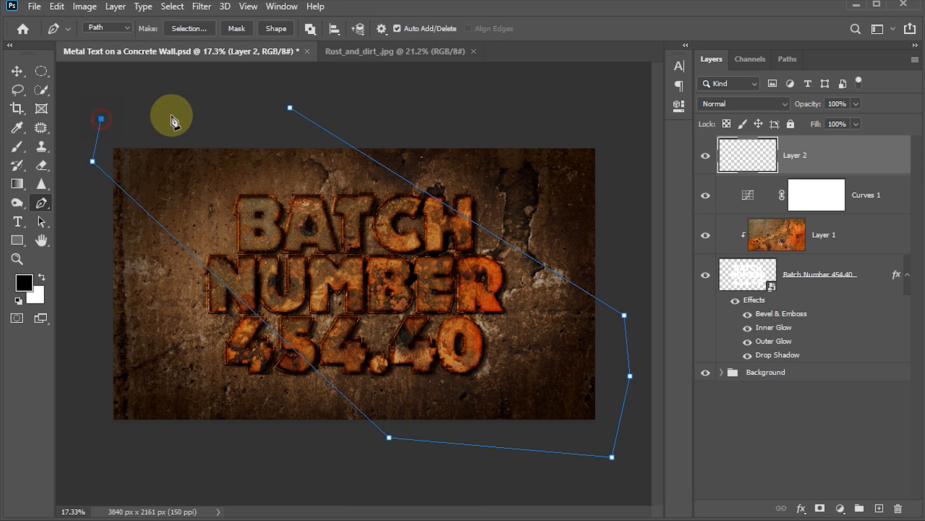
click(195, 113)
click(290, 108)
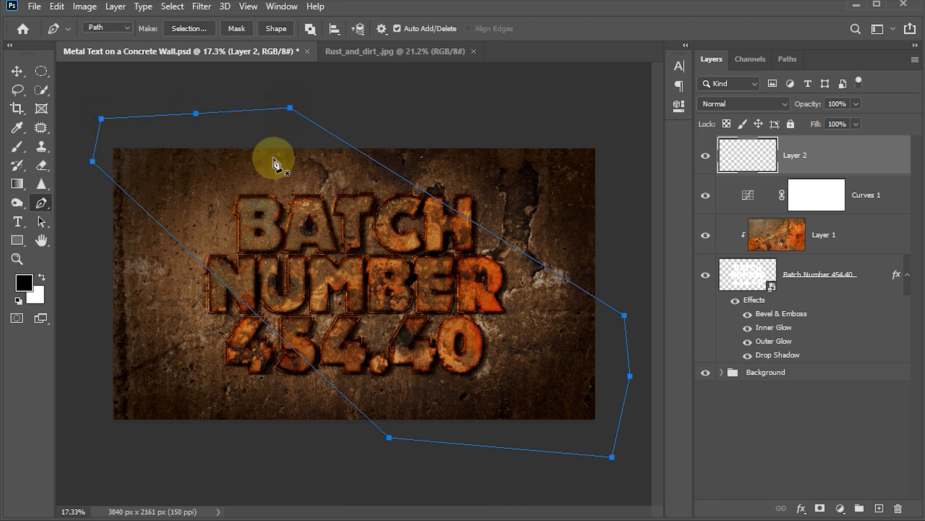
Convert the diagonal path into a new anti-aliased selection with a feather radius of 125 pixels
click(368, 155)
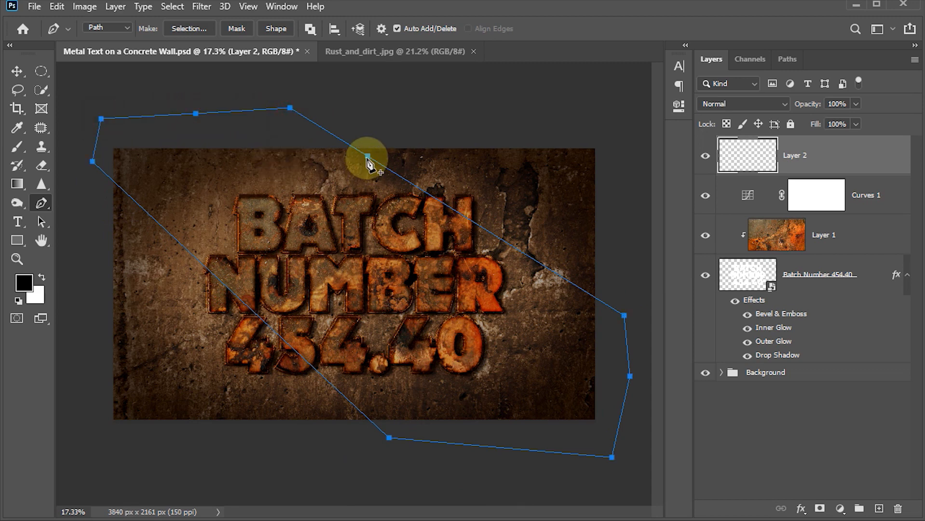
right_click(368, 164)
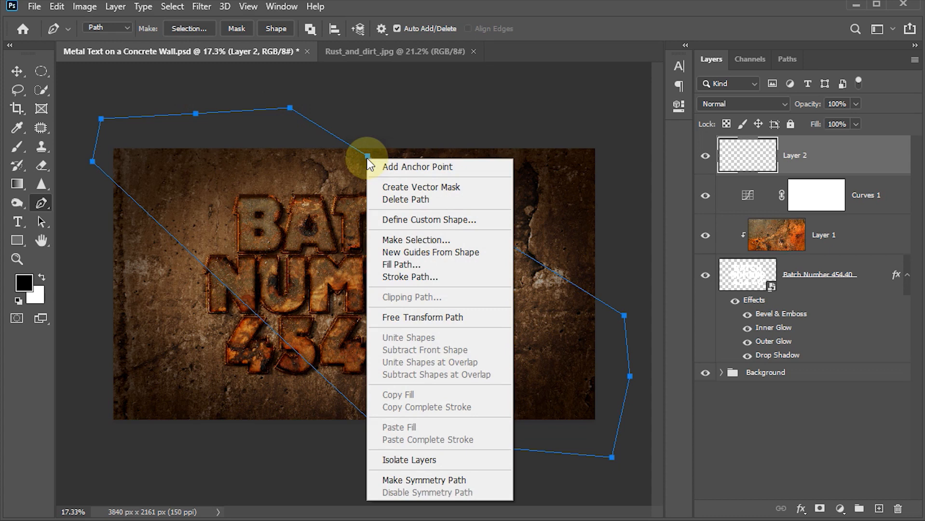
click(400, 239)
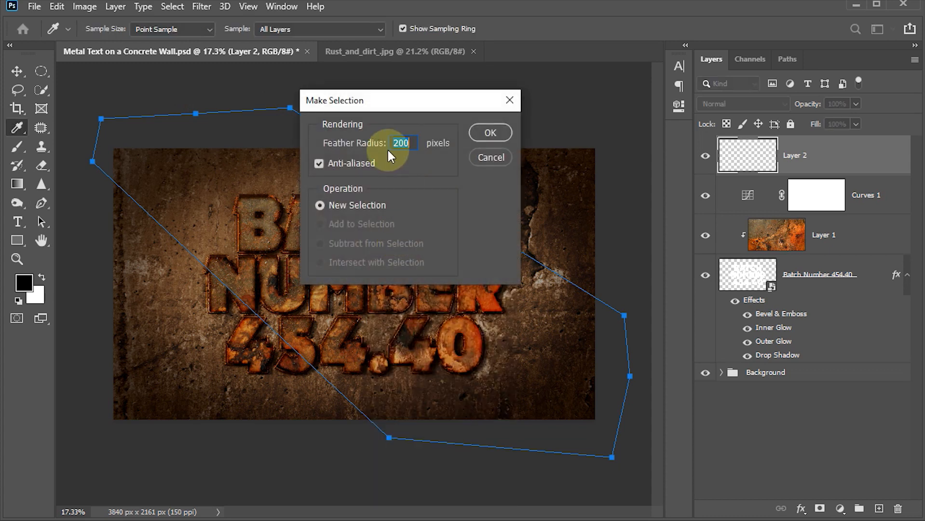
text(125)
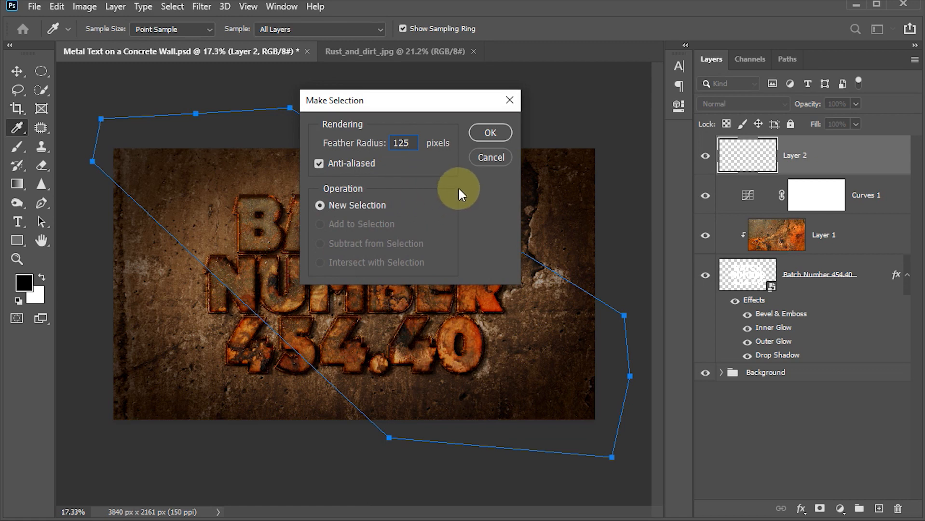
click(481, 131)
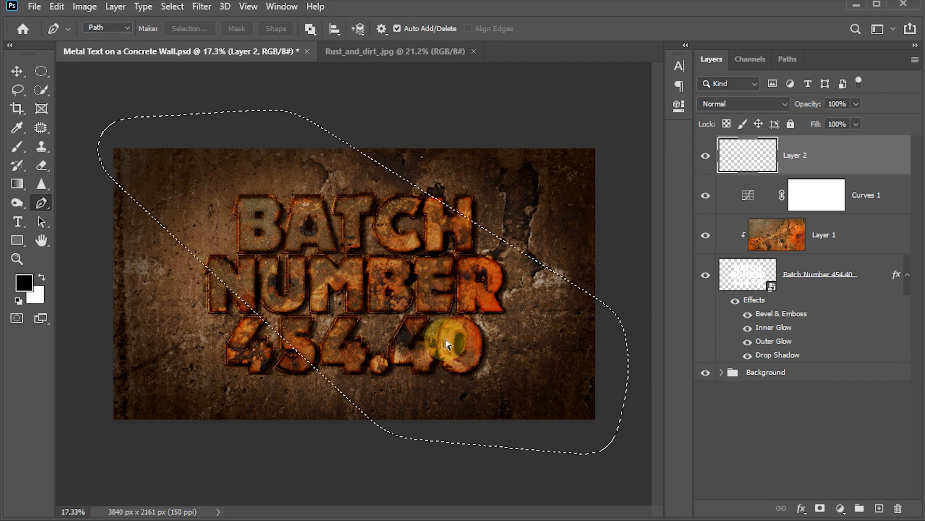
Invert the selection, fill the area outside the diagonal band with black on Layer 2, and deselect
key(ctrl+shift+i)
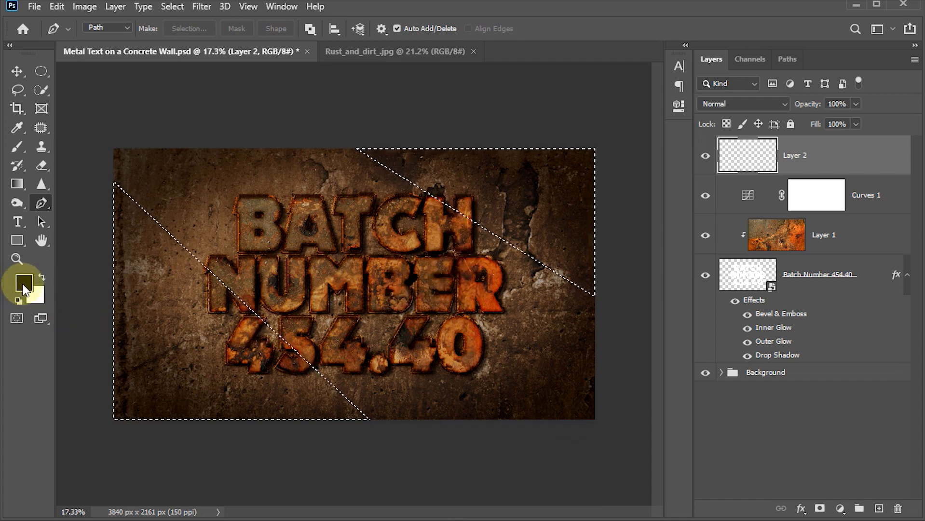
key(d)
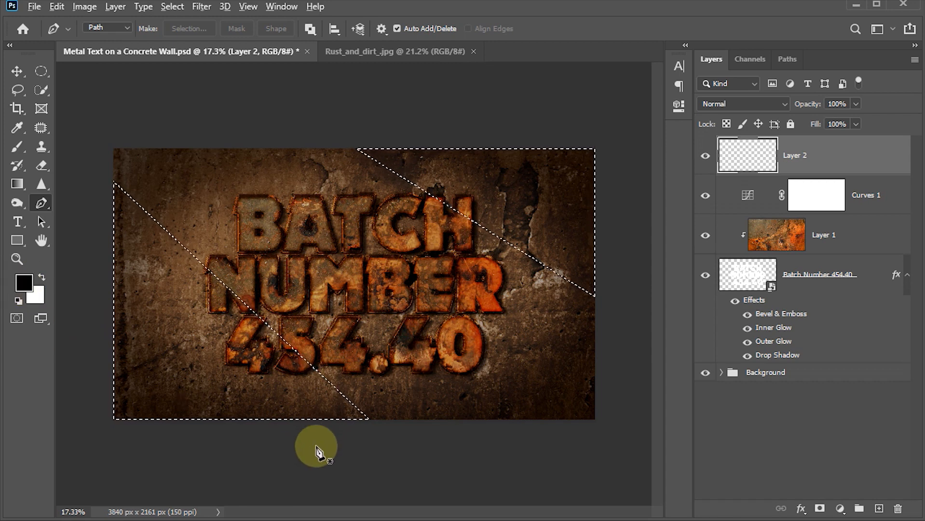
key(alt+BackSpace)
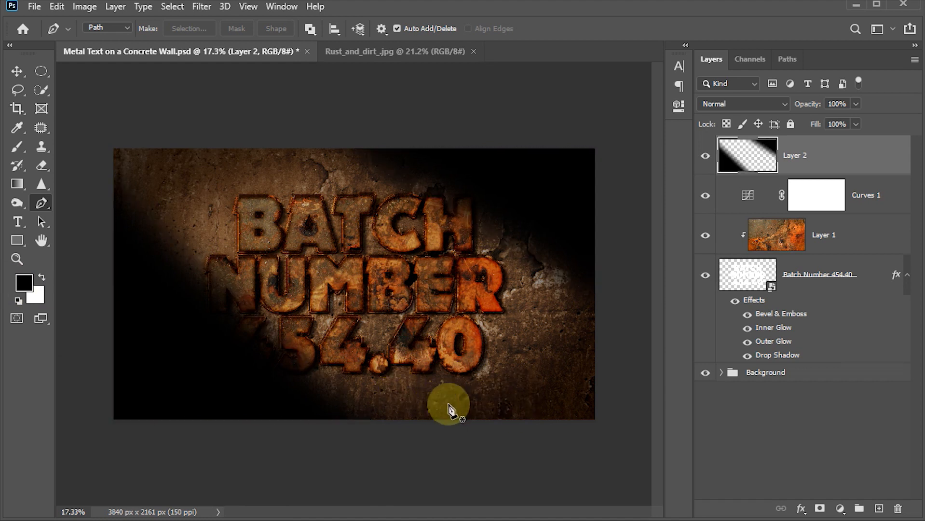
Set Layer 2's opacity to 45% and save the document
click(842, 103)
text(45)
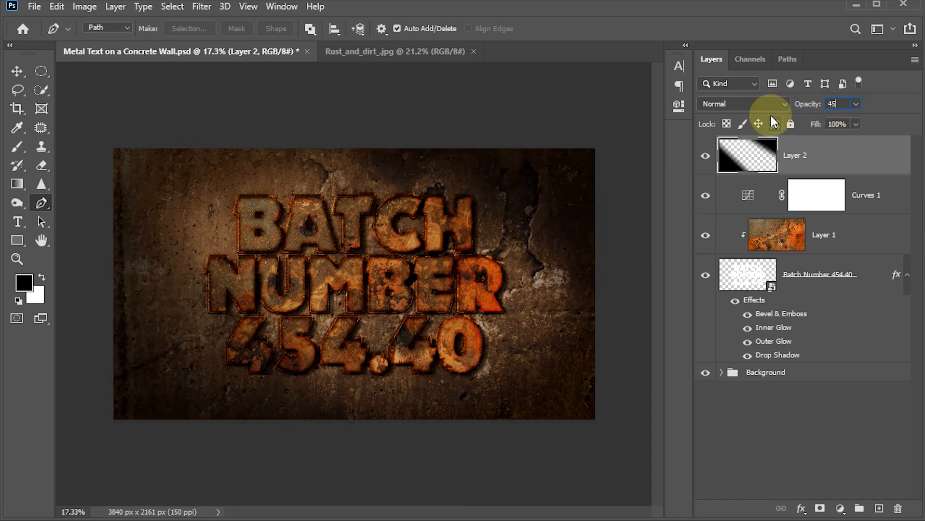
key(Return)
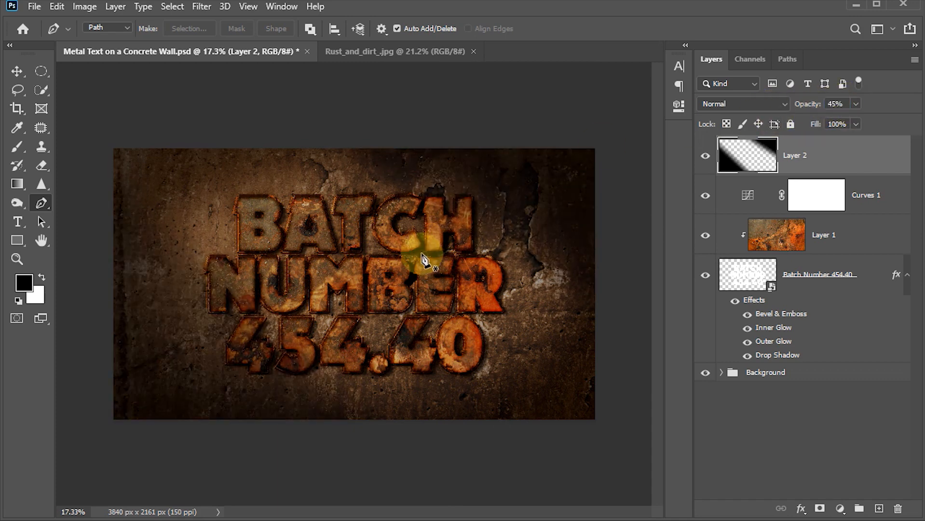
key(v)
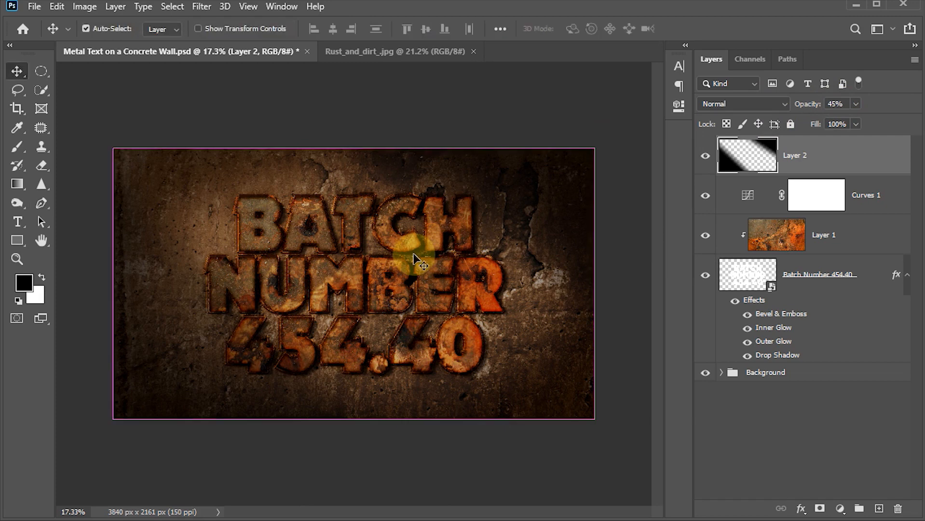
scroll(419, 261, up, 2)
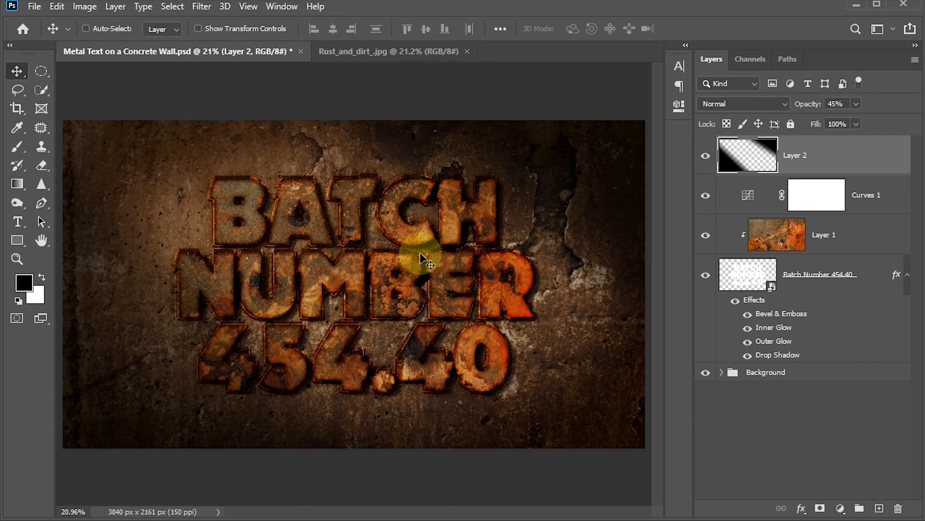
key(ctrl+s)
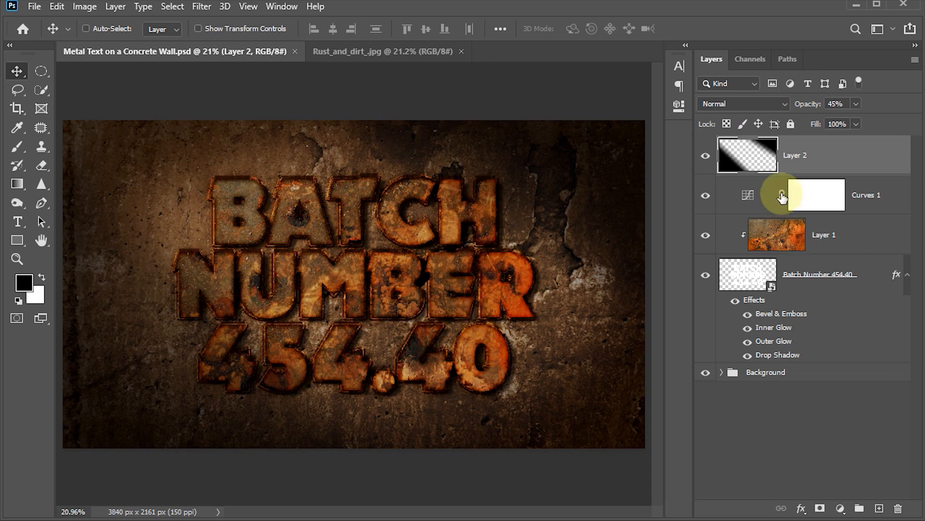
Raise the lower curve point of the Curves 1 adjustment slightly to lighten the shadows
double_click(747, 195)
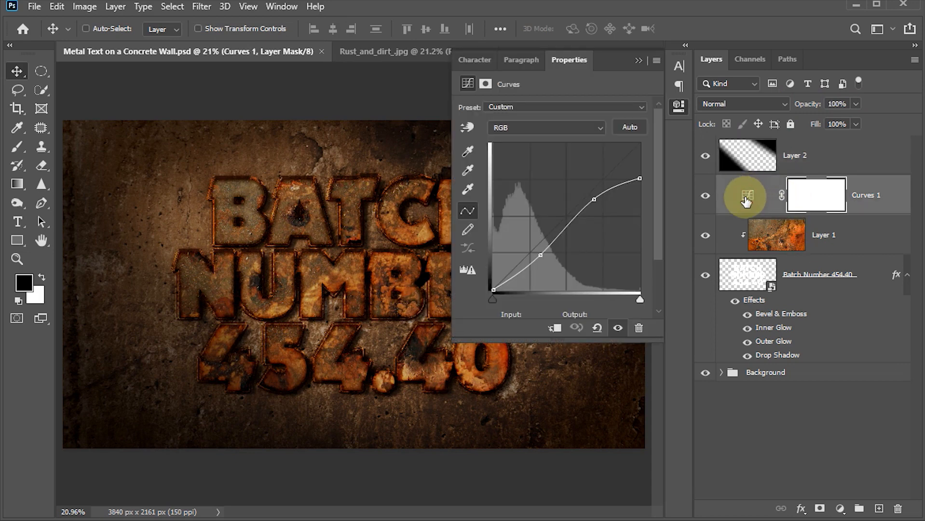
drag(539, 256, 541, 244)
click(638, 61)
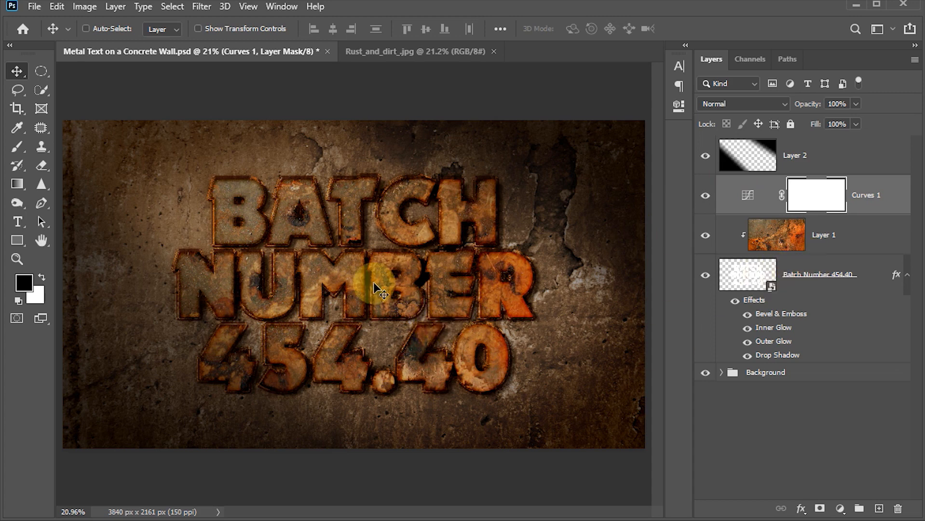
Open the Batch Number 454.40 smart object's contents and replace its text with CHANGE, THE and TEXT on three lines
double_click(740, 275)
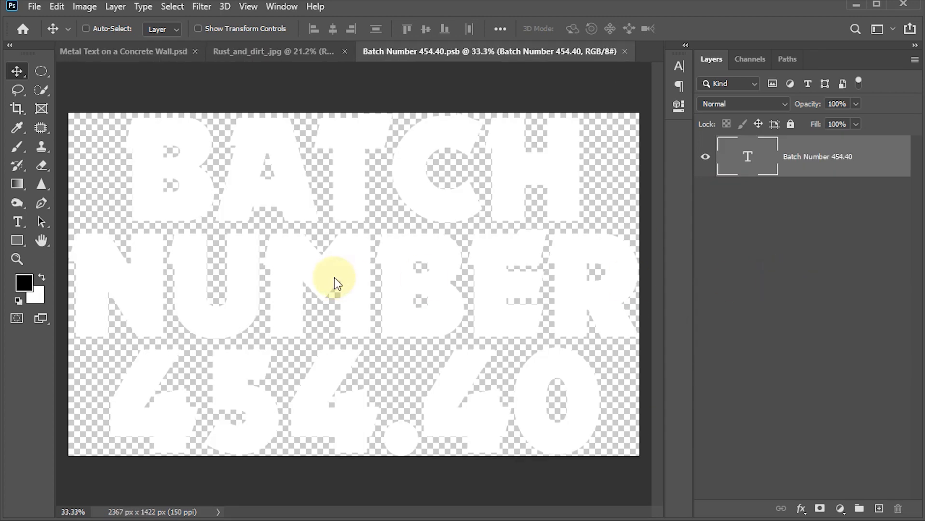
key(t)
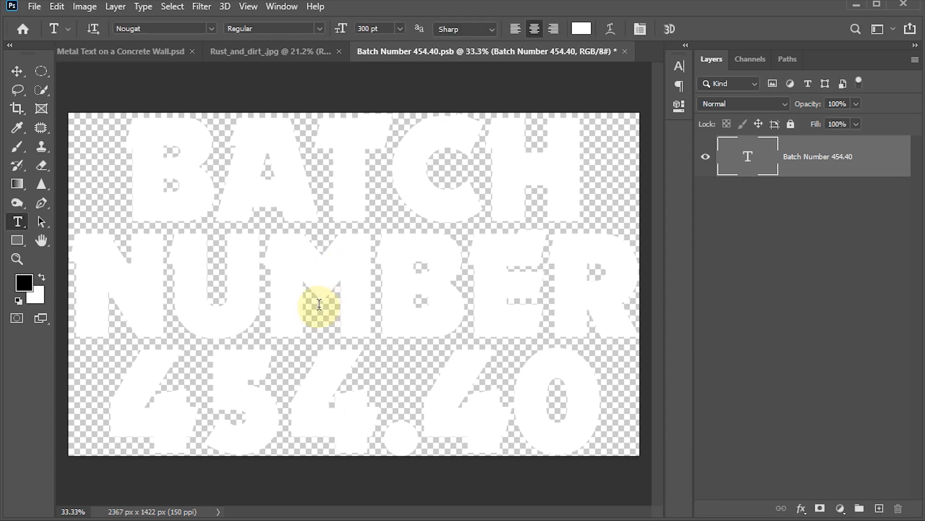
double_click(372, 276)
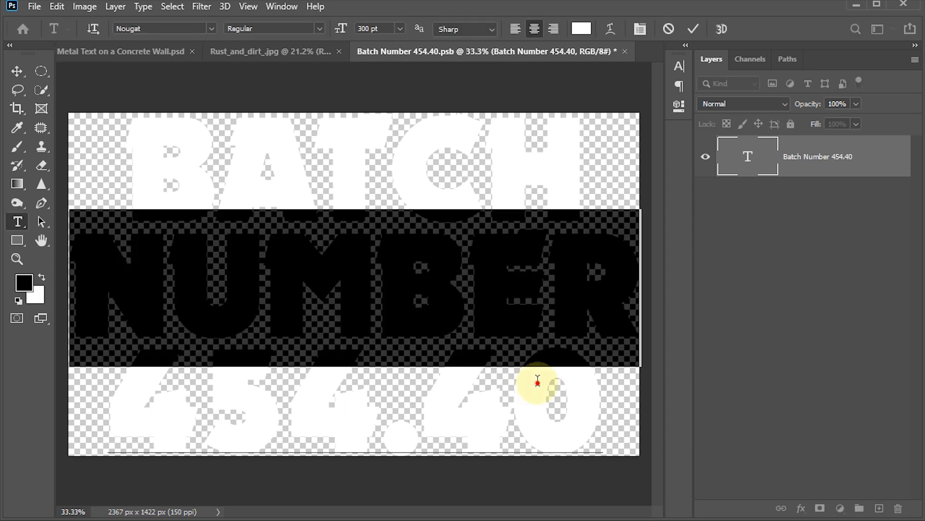
click(535, 383)
drag(604, 414, 155, 155)
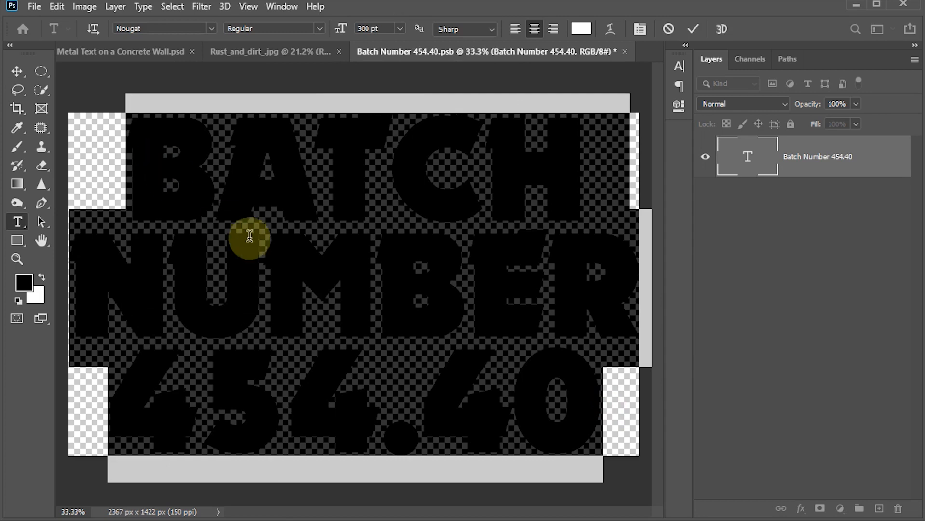
text(CHANGE)
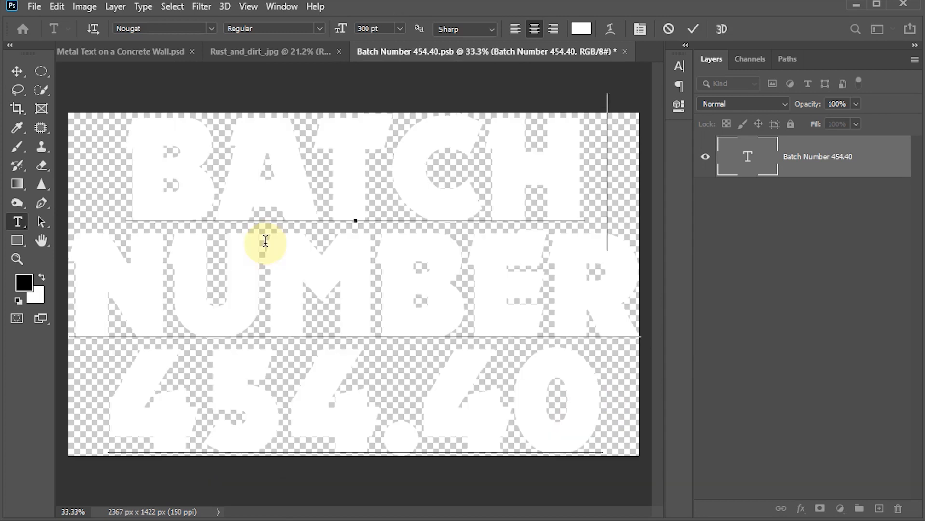
key(Return)
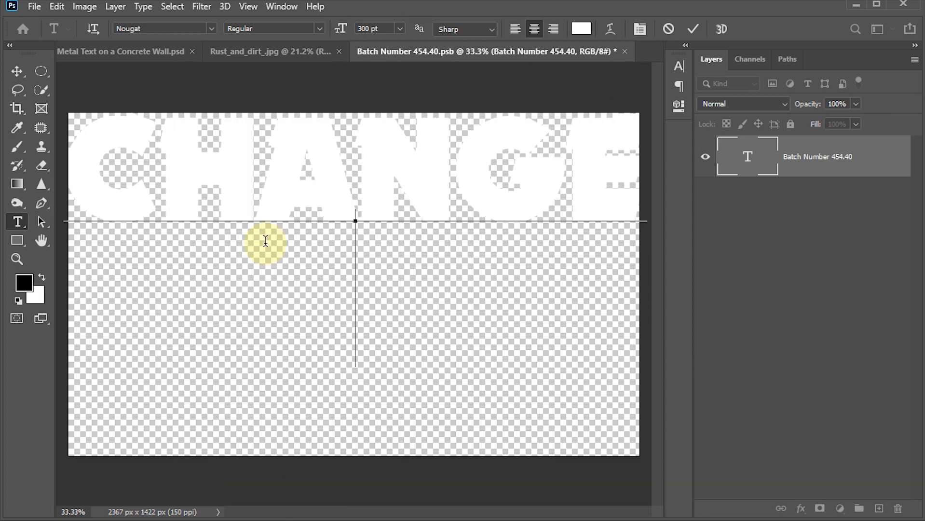
text(THE)
key(Return)
text(TEXT)
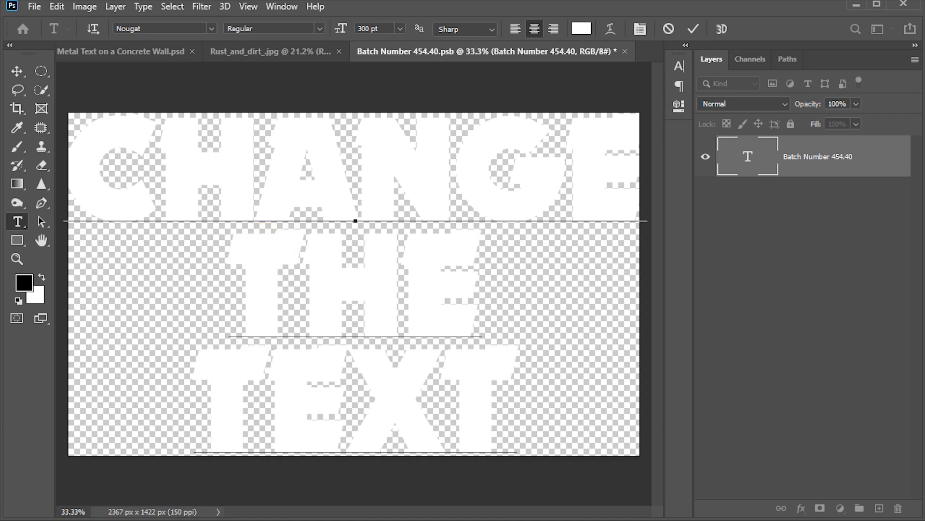
click(691, 29)
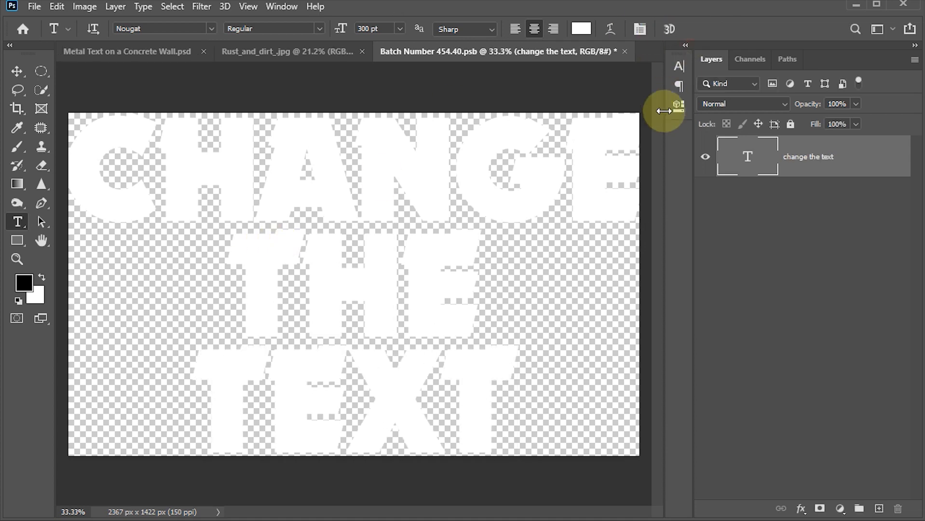
Set the text layer's font size to 285 pt and its leading to 222.48 pt
click(677, 68)
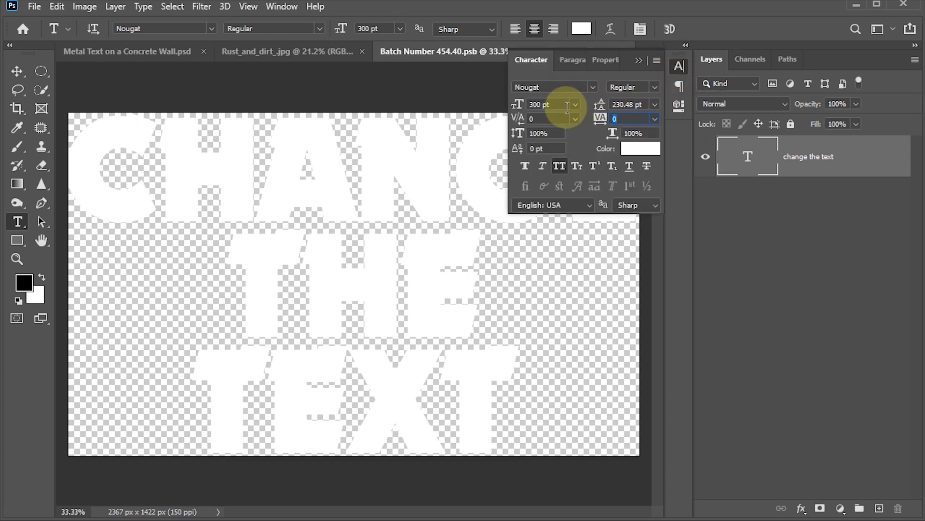
click(543, 104)
text(285)
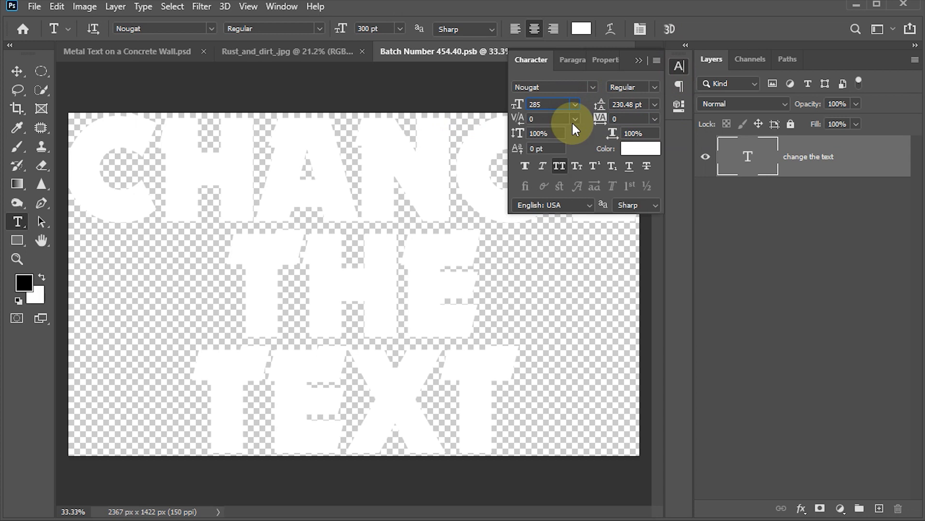
key(Return)
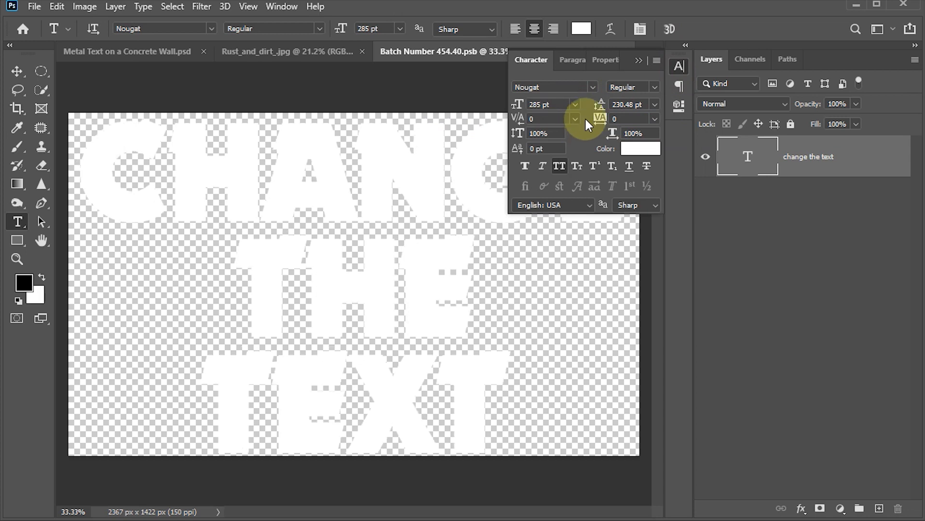
drag(599, 104, 592, 105)
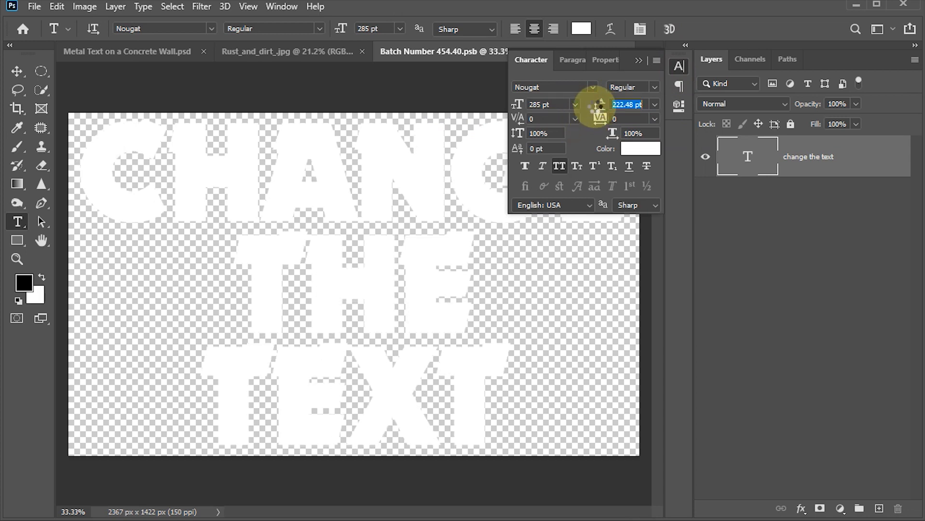
click(677, 65)
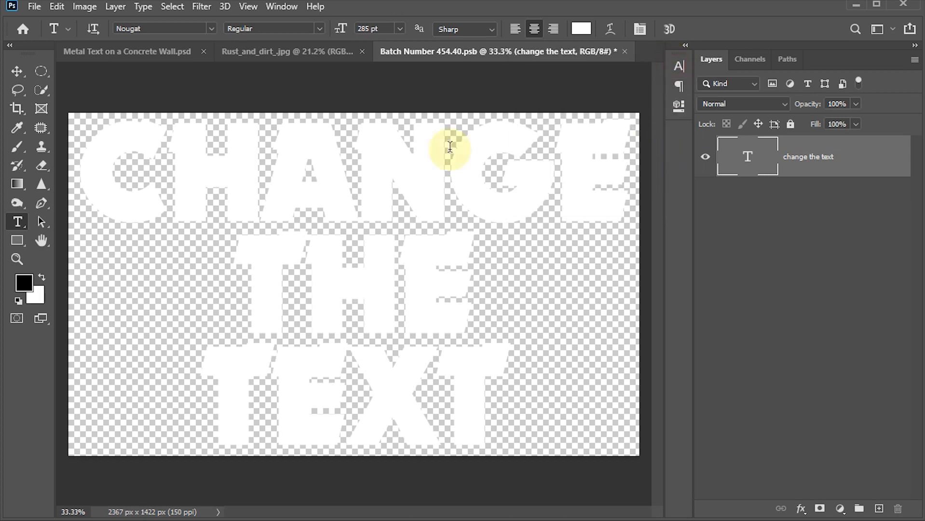
Save and close the smart object's contents to update the main document, and view the rusty text closer
key(ctrl+s)
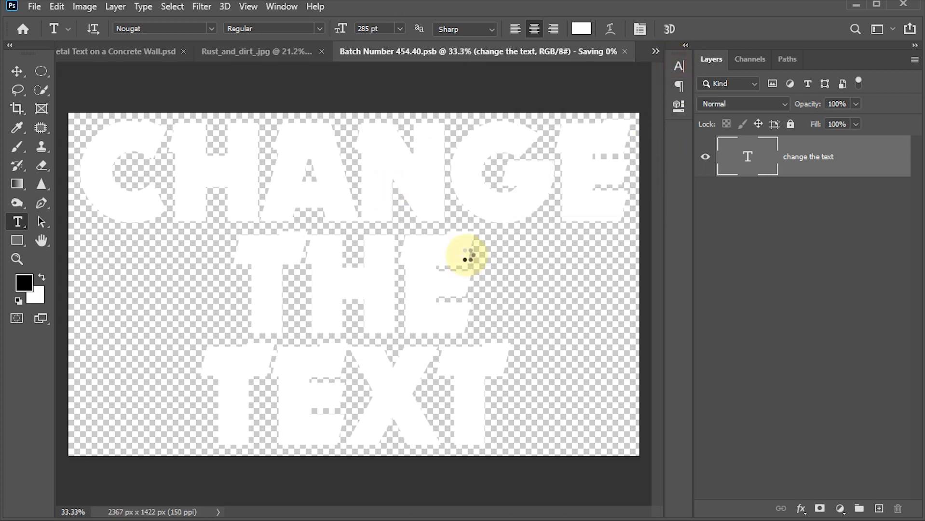
click(625, 51)
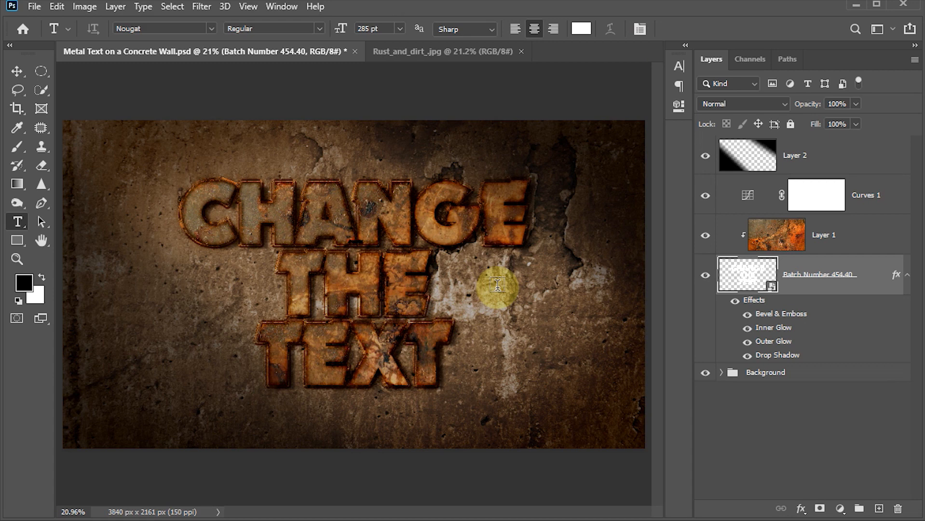
key(v)
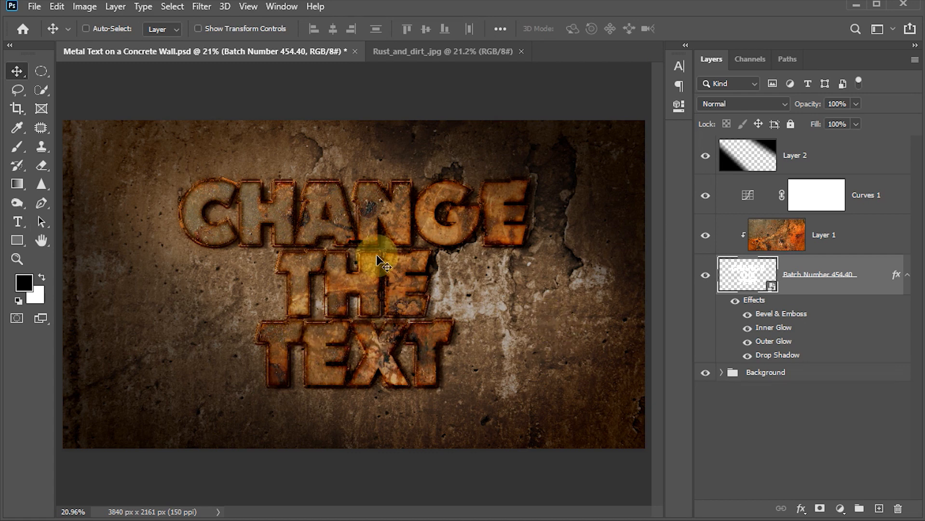
key(z)
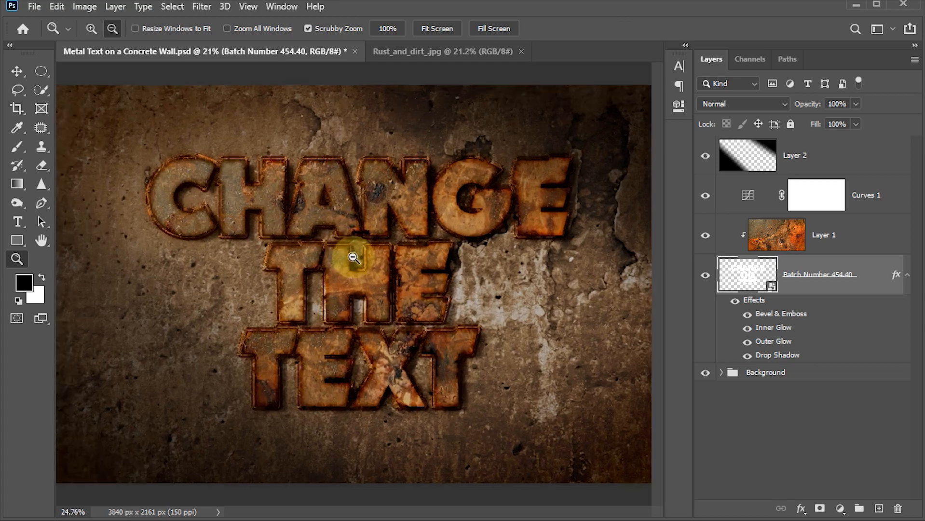